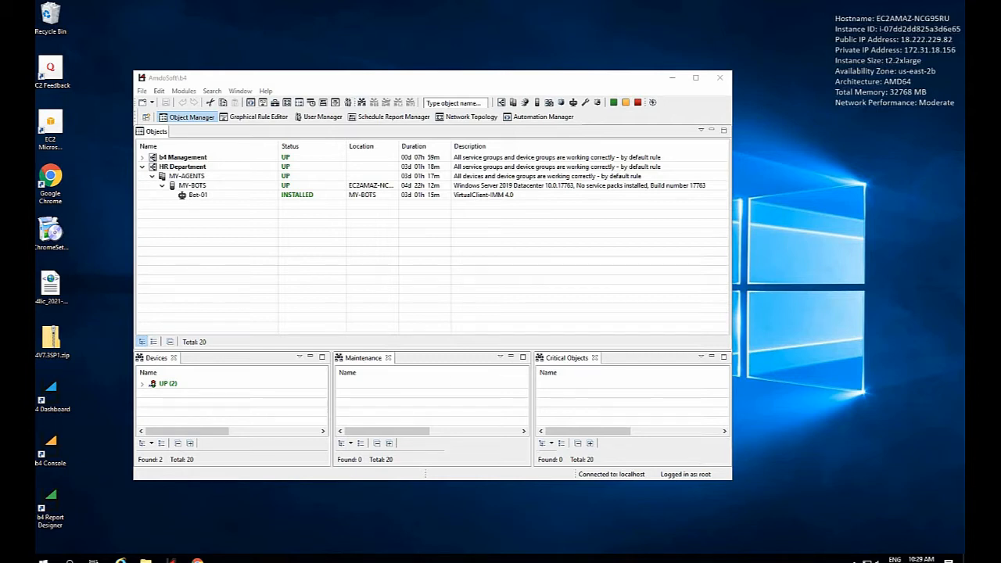
- Open the antivirus exclusions page in Windows Security's virus and threat protection settings
click(69, 560)
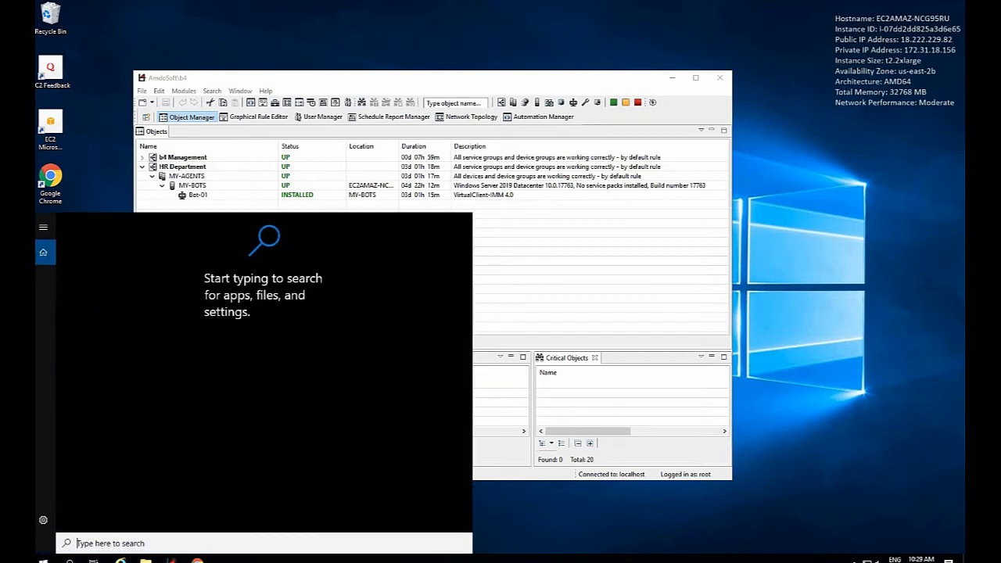
text(vi)
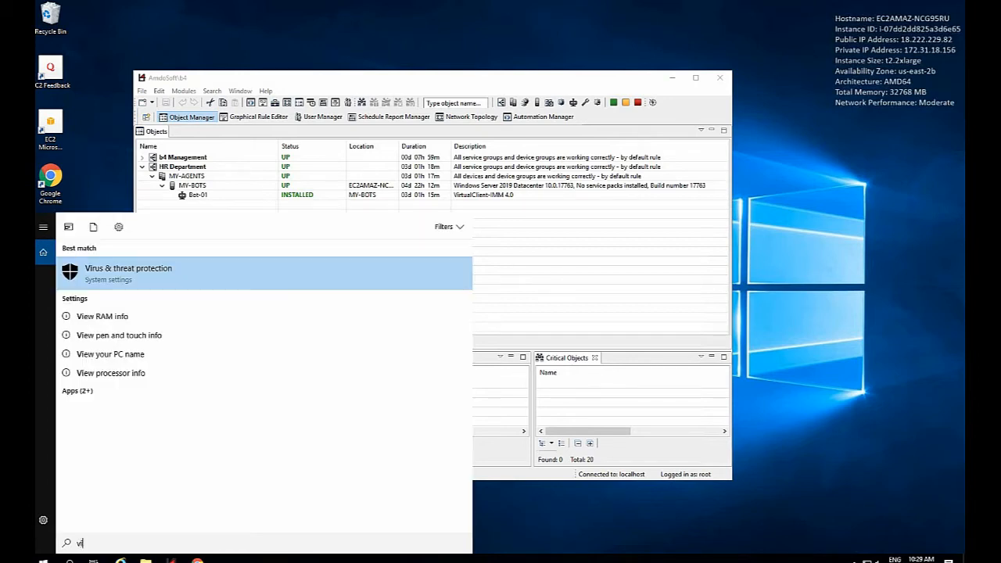
text(rus)
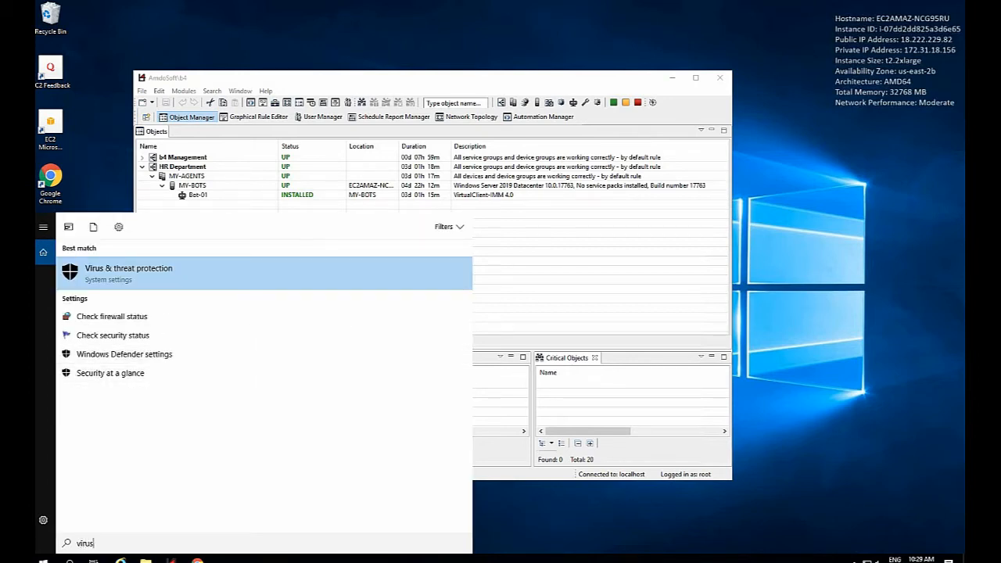
key(Return)
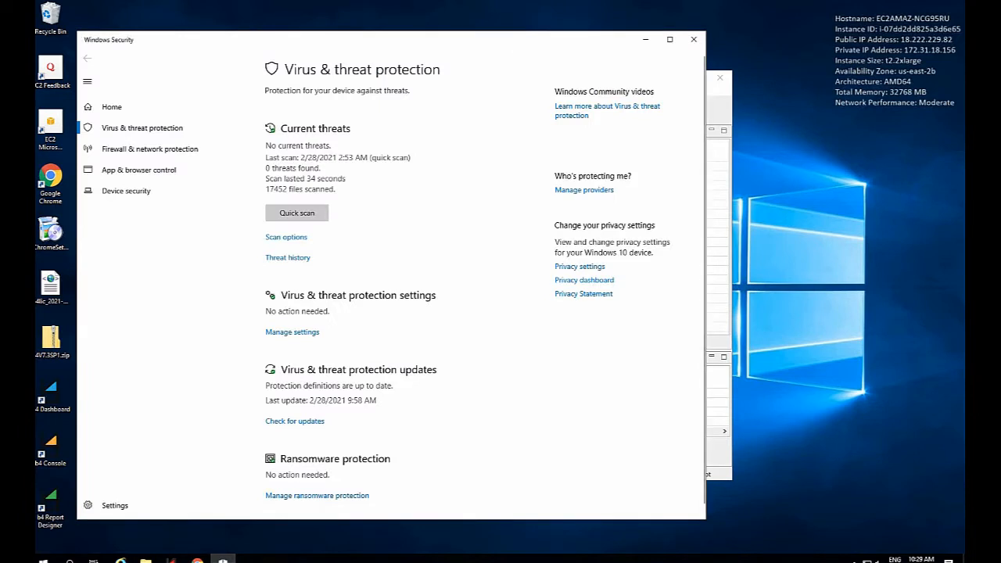
click(292, 332)
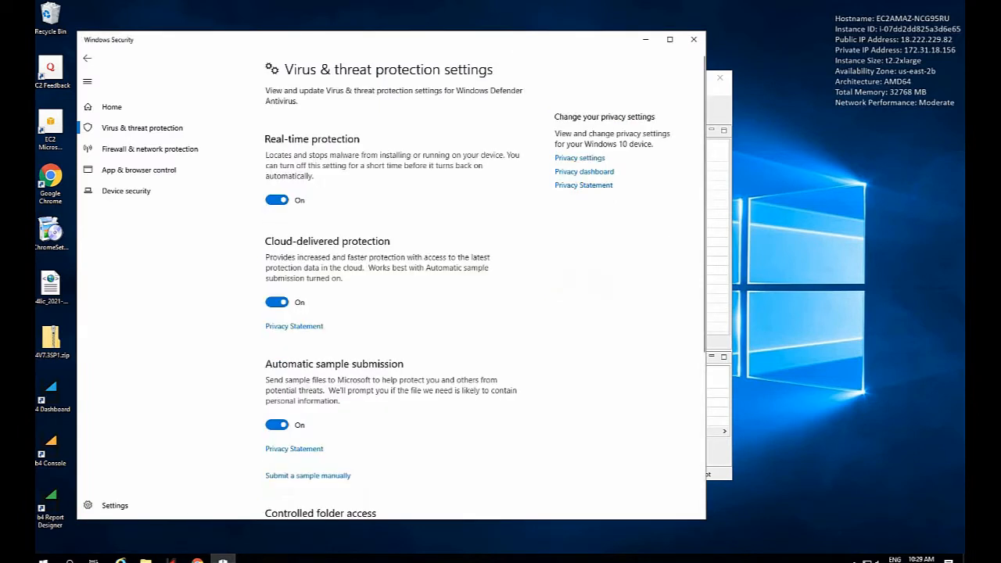
scroll(392, 313, down, 5)
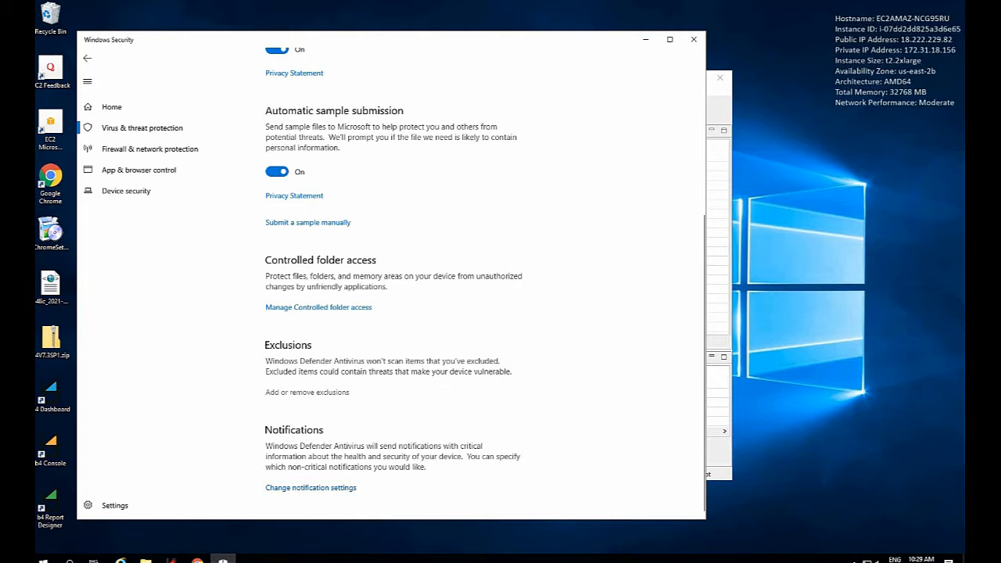
click(308, 392)
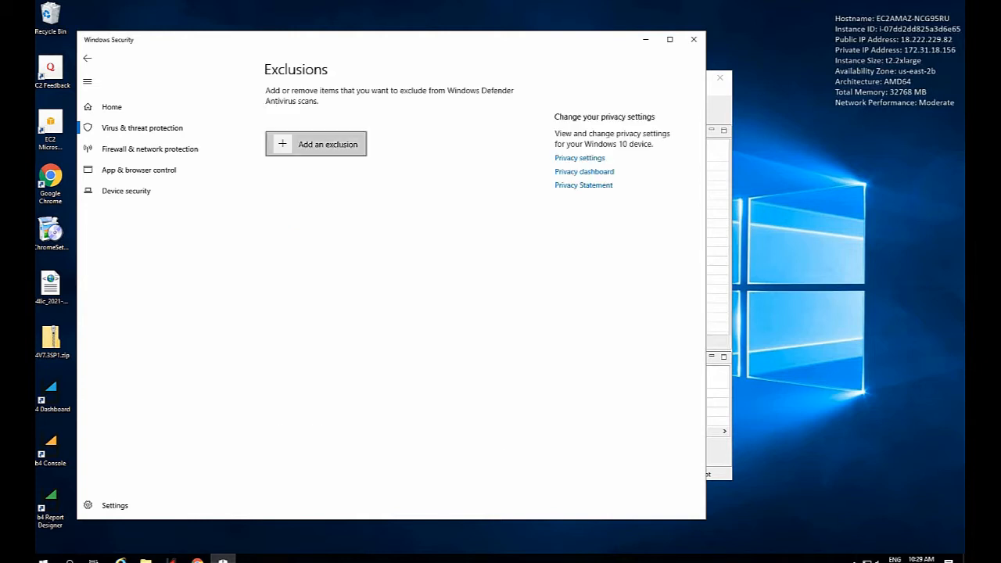
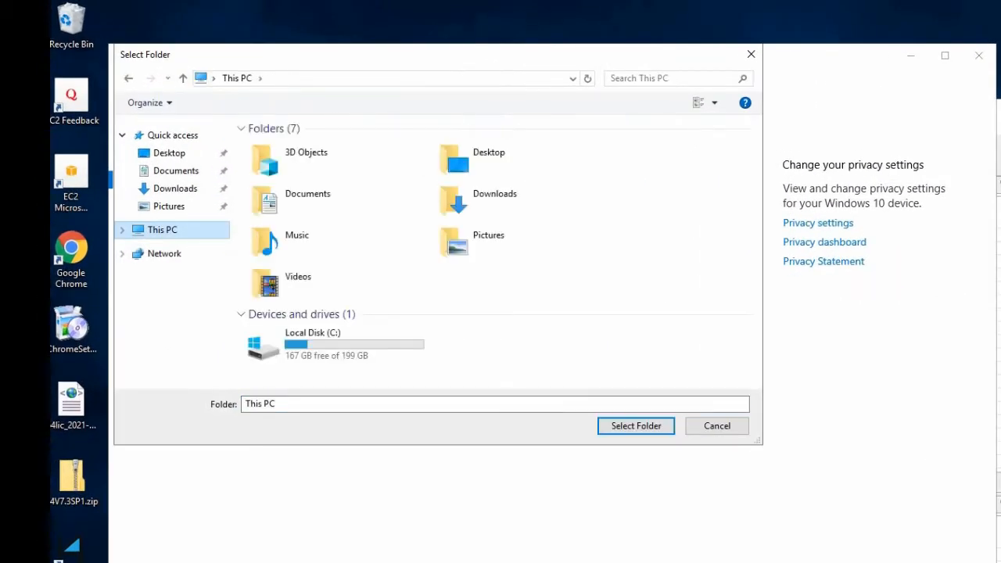
- Add the b4 folder in C:\Program Files (x86) as a folder exclusion from antivirus scans
double_click(312, 343)
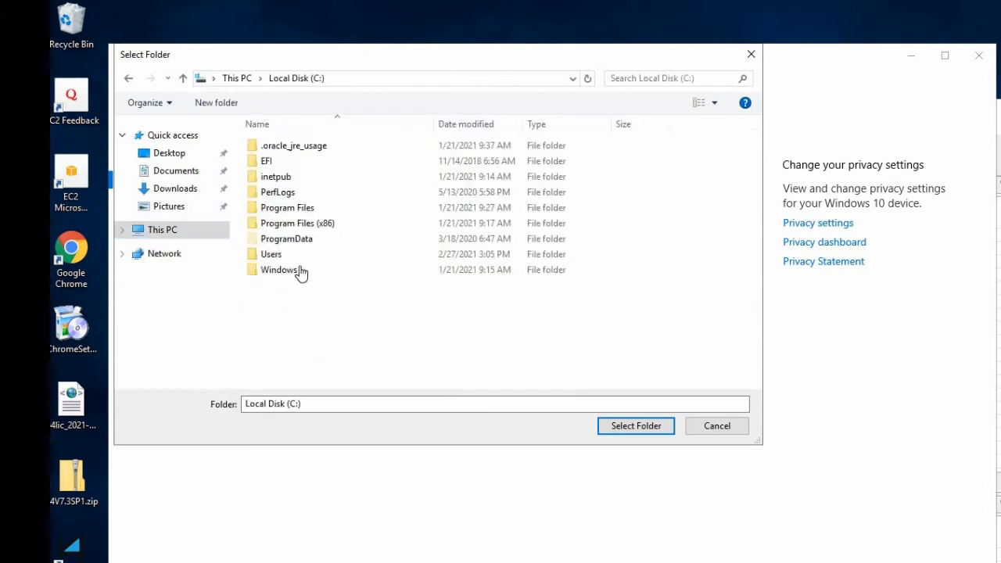
double_click(295, 224)
click(267, 177)
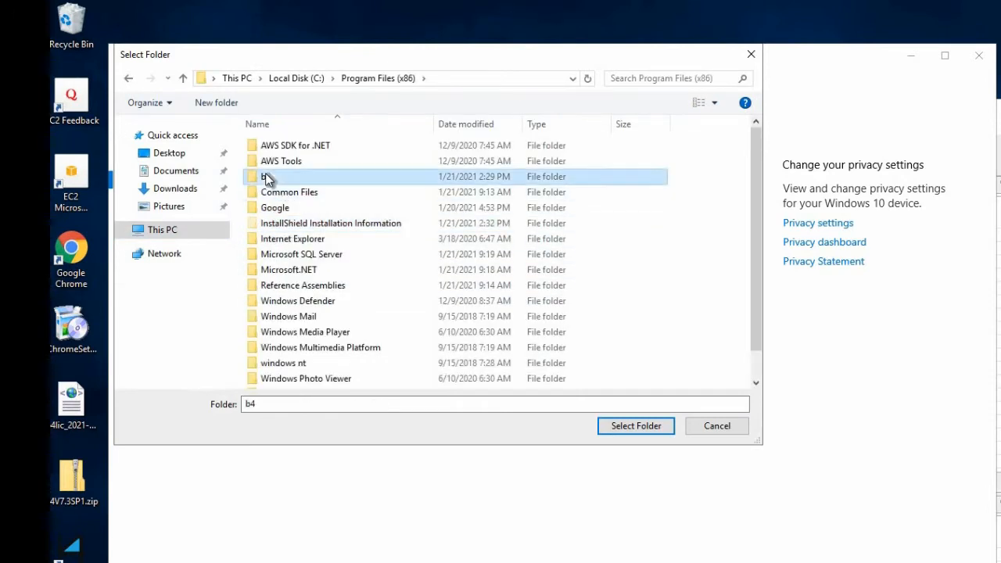
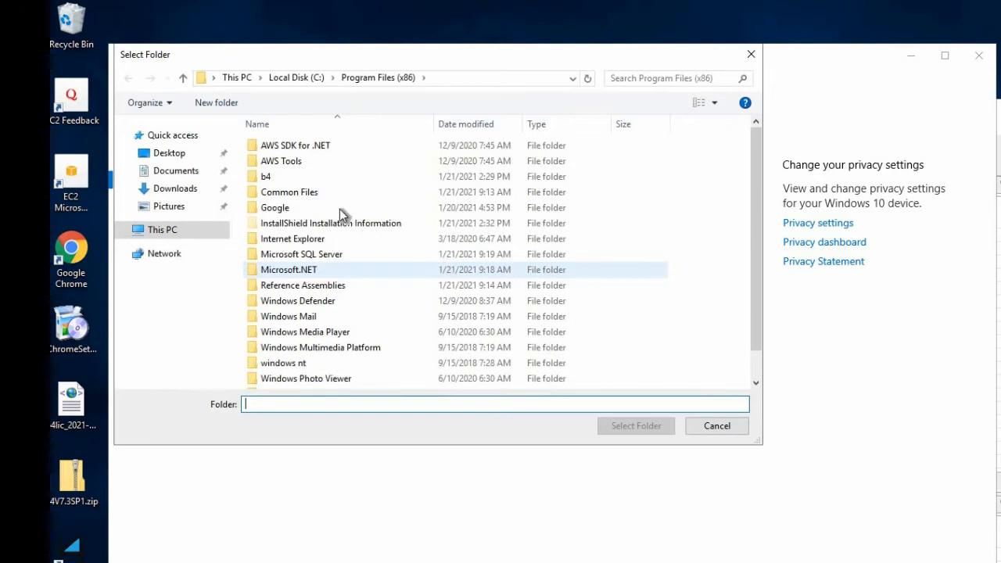
- Add the folder C:\Users\Bot-01\AppData\Roaming\b4 as another antivirus exclusion
click(177, 233)
double_click(322, 349)
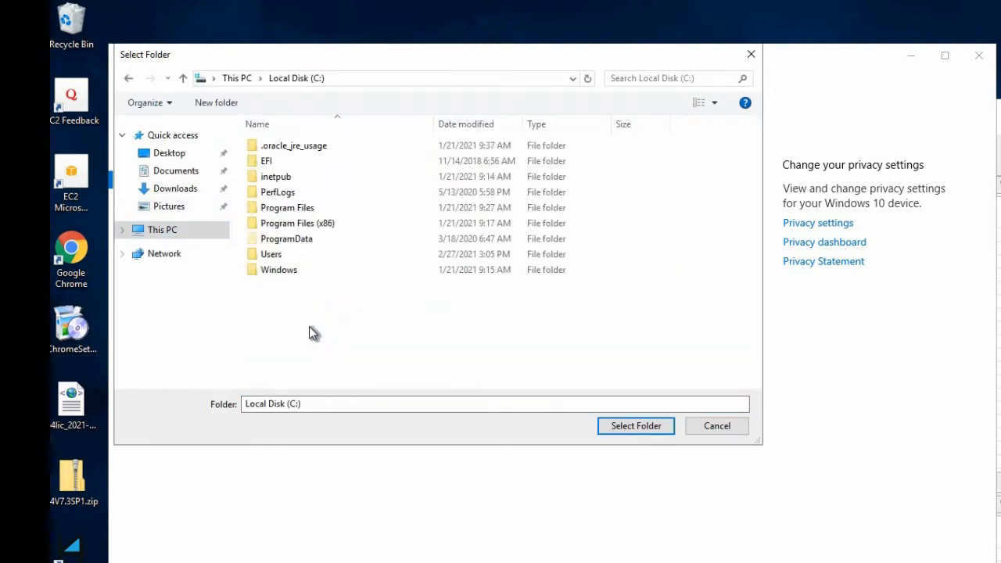
double_click(275, 255)
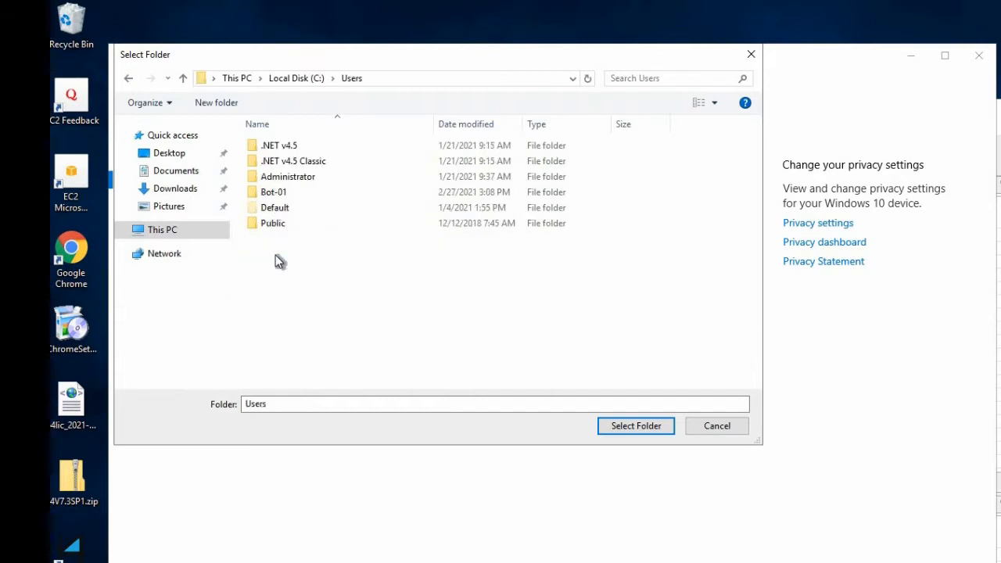
double_click(286, 196)
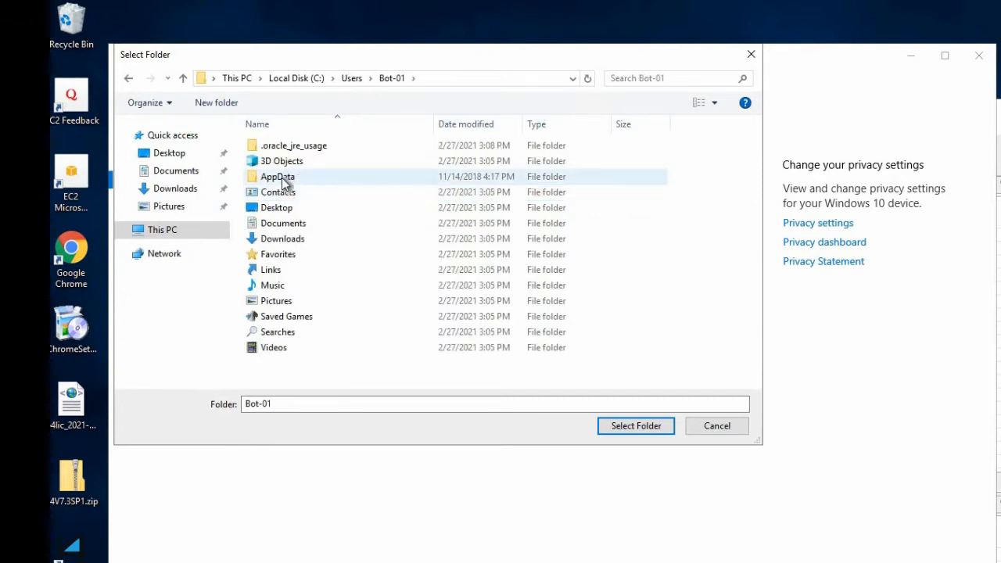
double_click(294, 178)
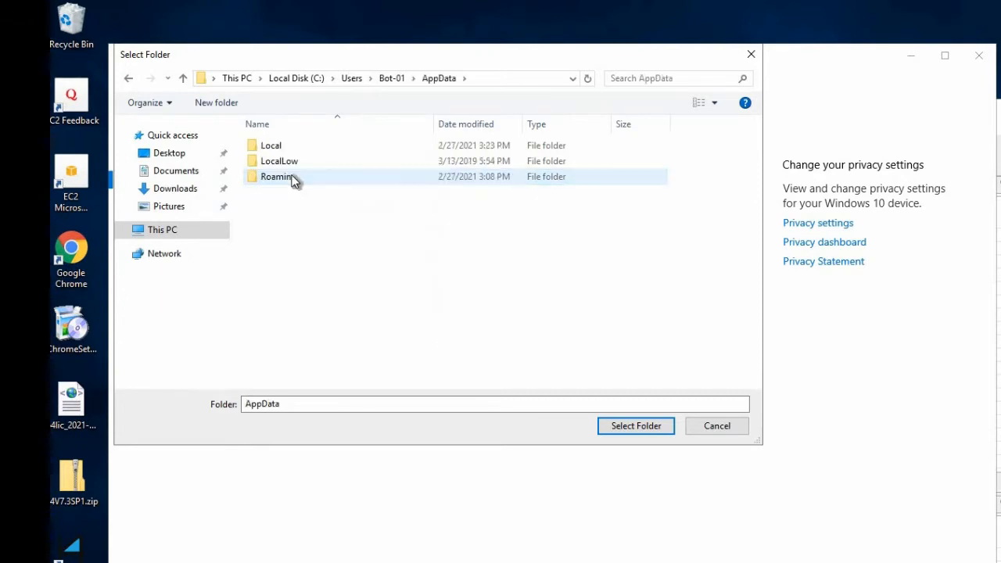
double_click(302, 179)
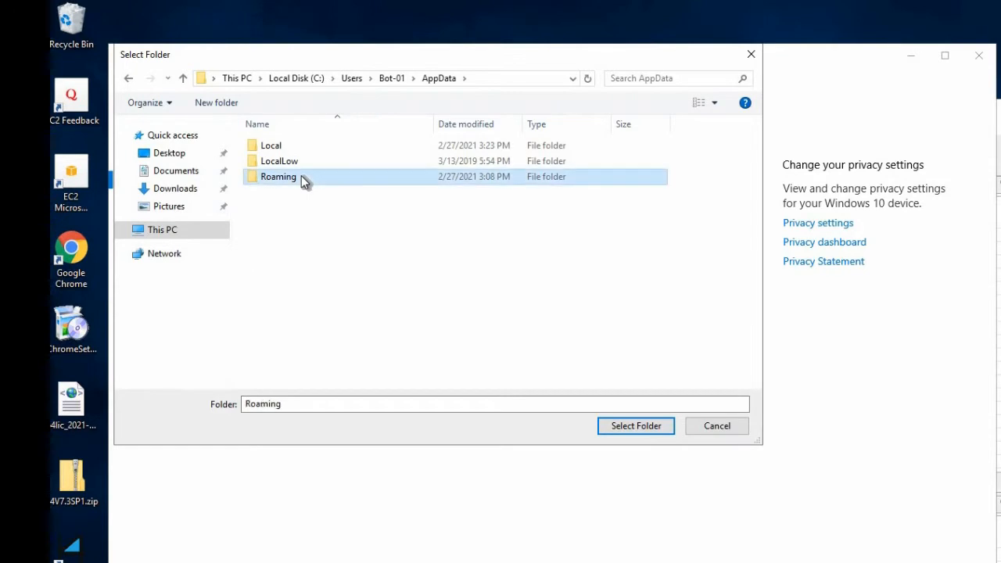
click(266, 162)
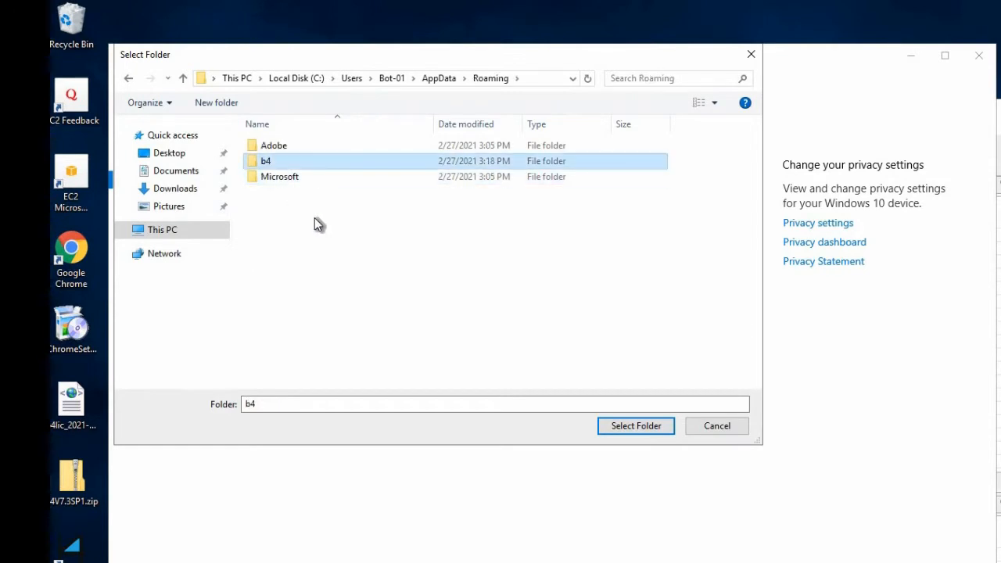
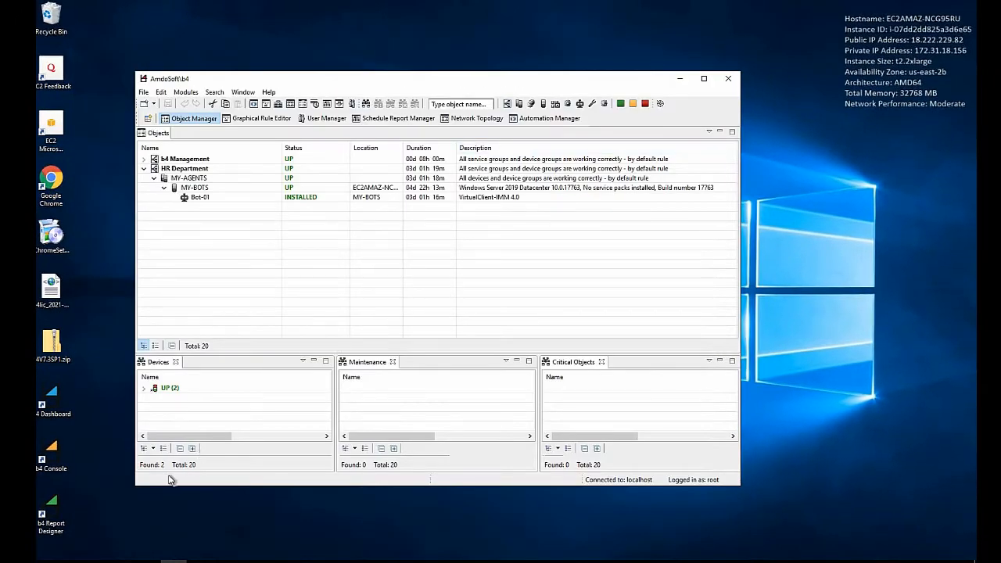
- Set the User Account Control notification level to Never notify and apply it
click(78, 560)
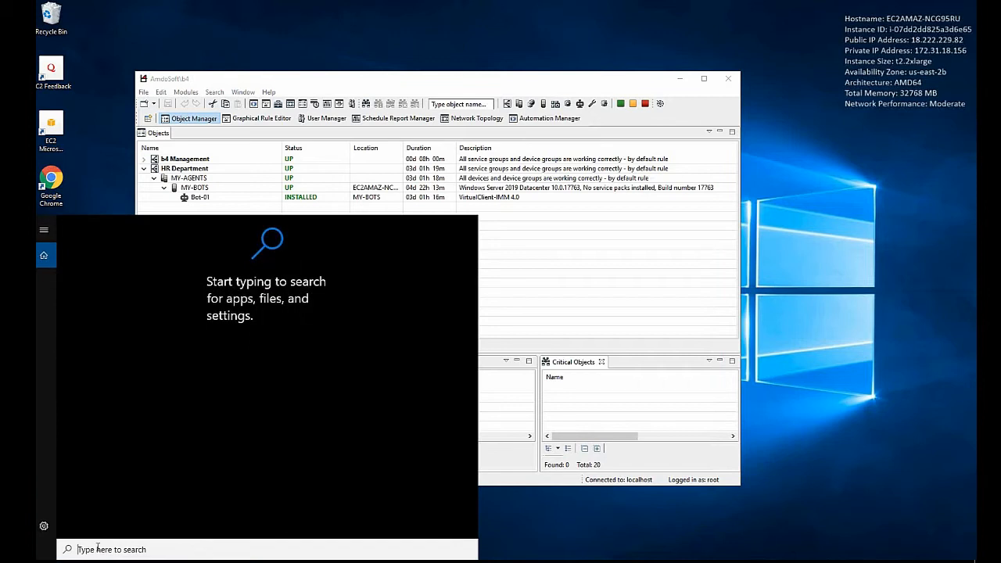
text(user contro)
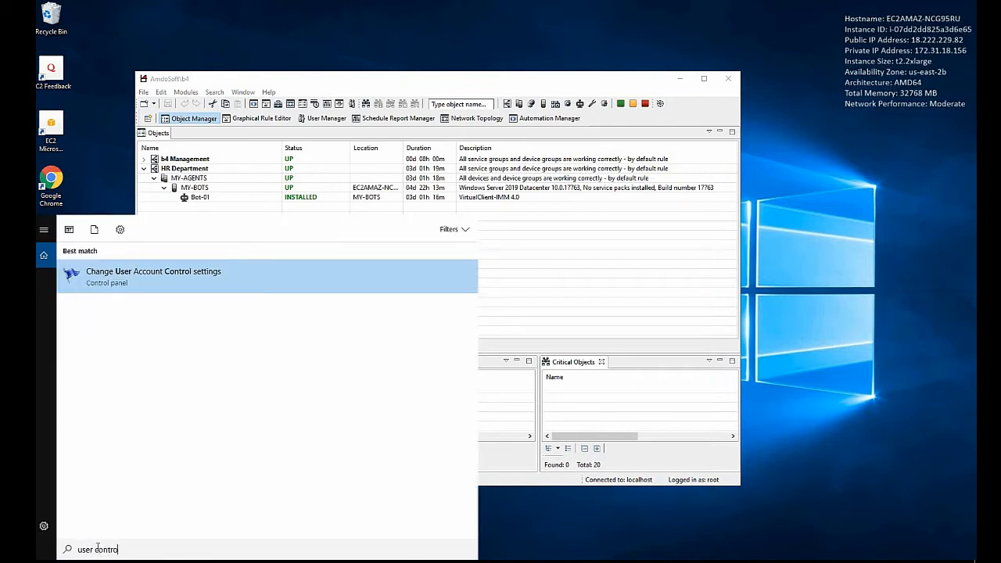
click(157, 277)
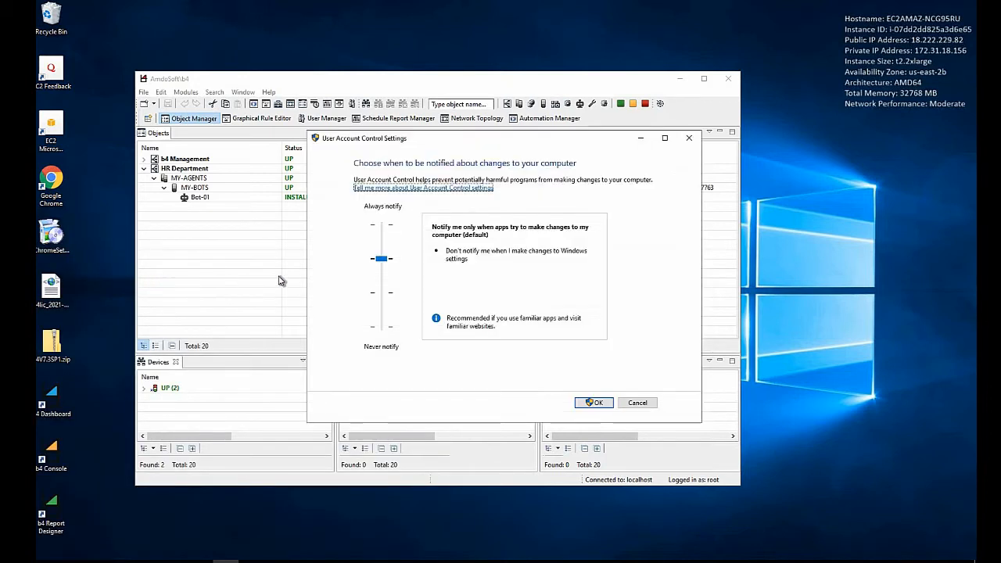
drag(382, 260, 364, 324)
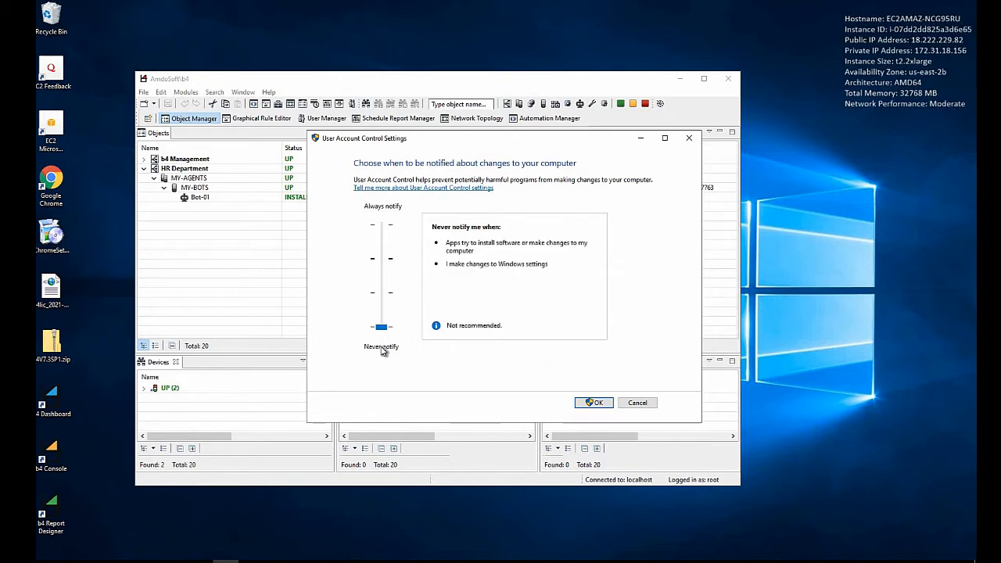
click(597, 403)
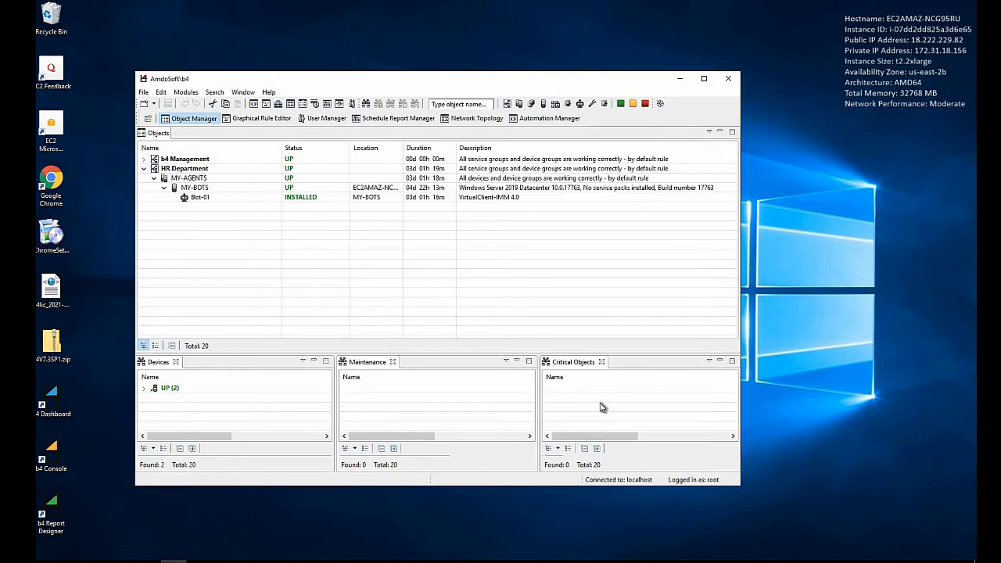
- Open Remote Desktop Connection with its detailed options and make sure the display size is 1280 by 800 pixels
click(104, 560)
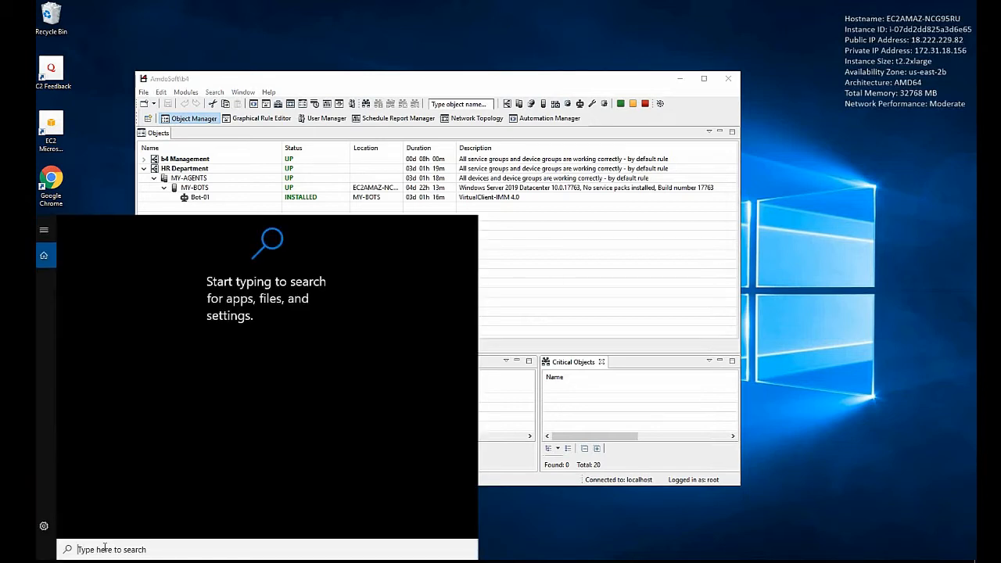
text(remote)
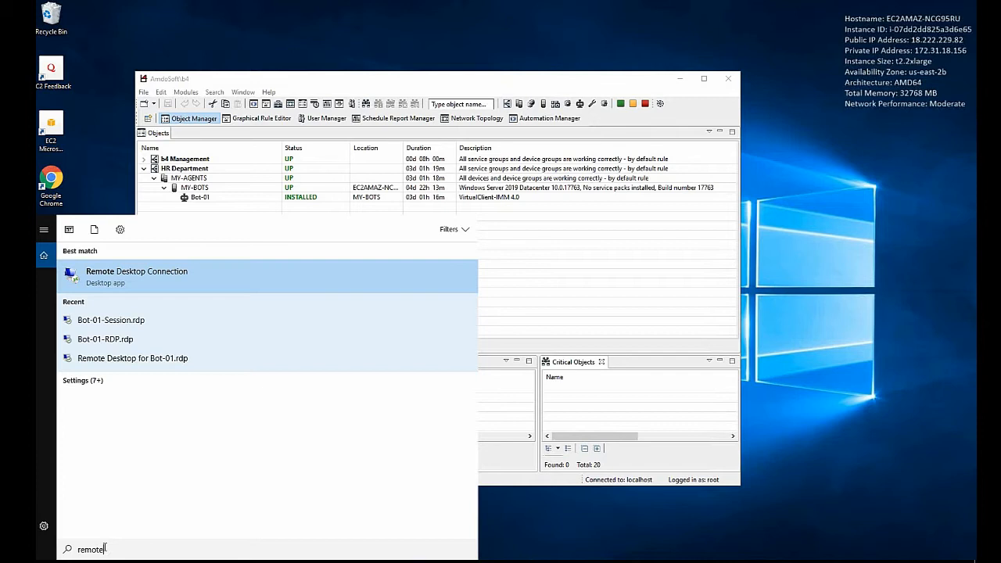
click(154, 272)
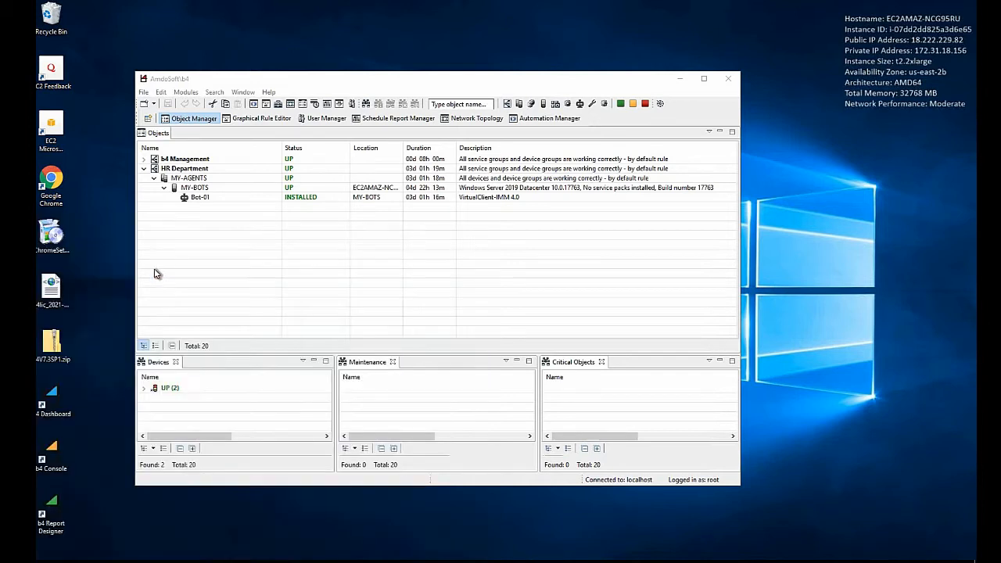
click(412, 226)
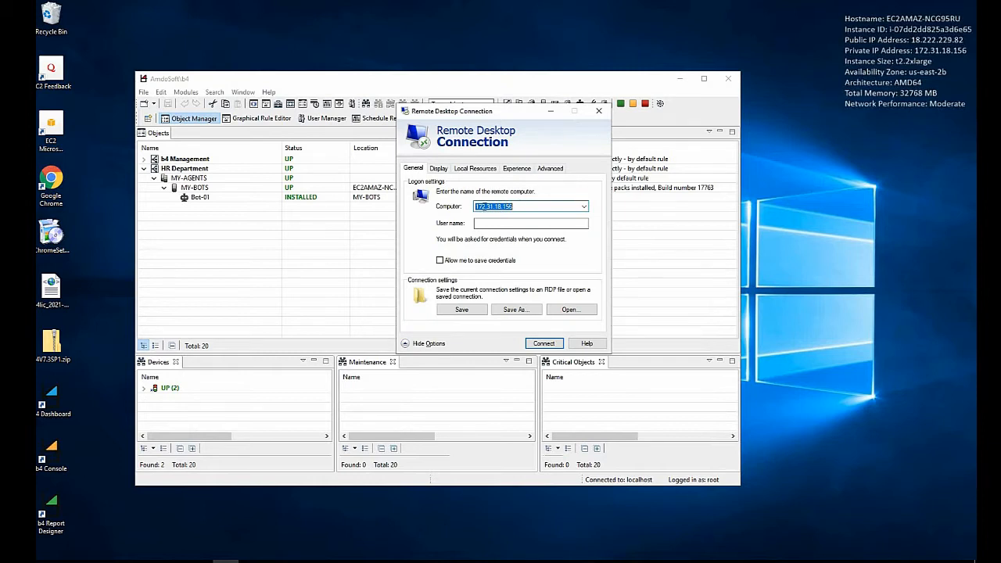
click(443, 170)
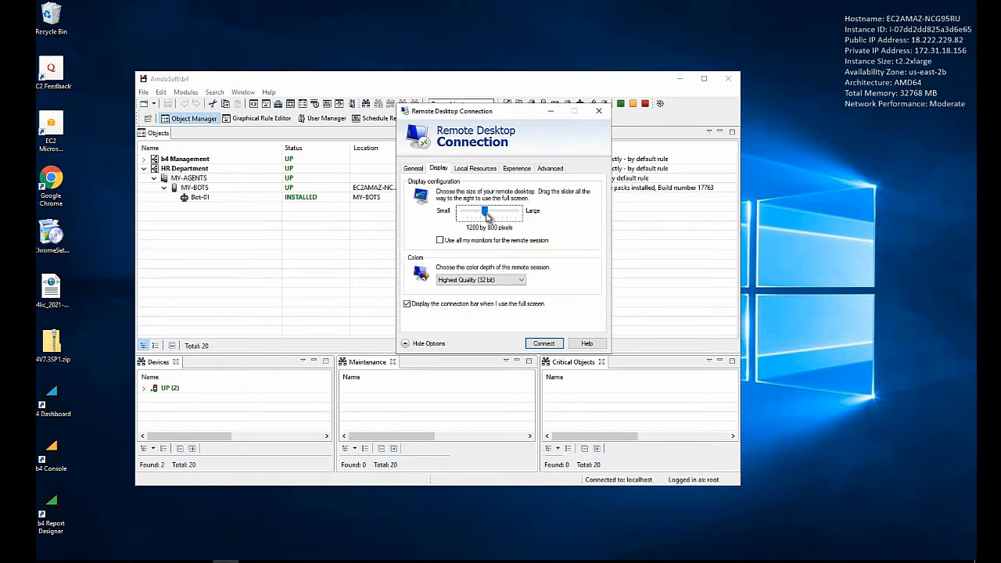
click(416, 172)
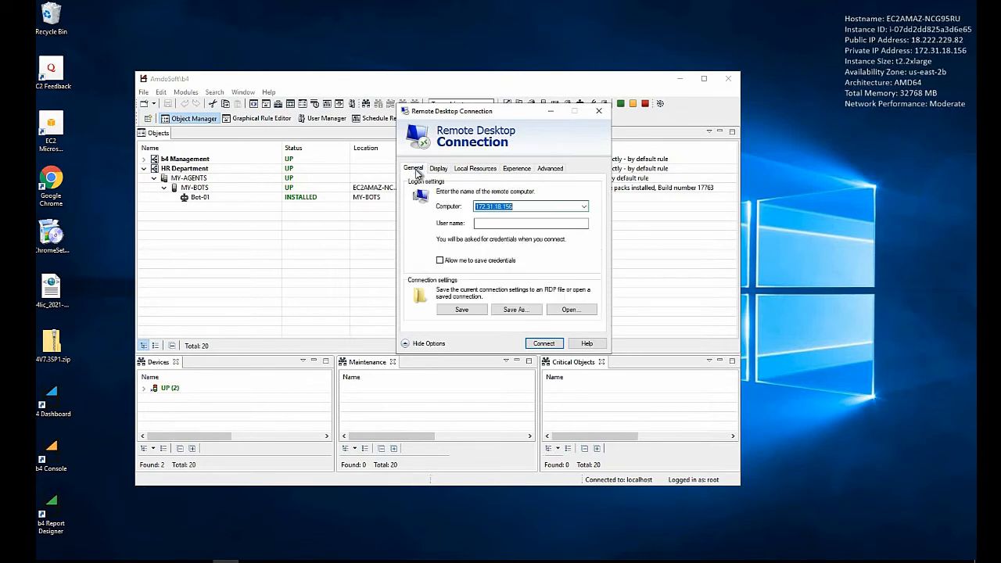
- Save the remote desktop connection settings to the Desktop as an RDP file named Bot-01 Session
click(513, 311)
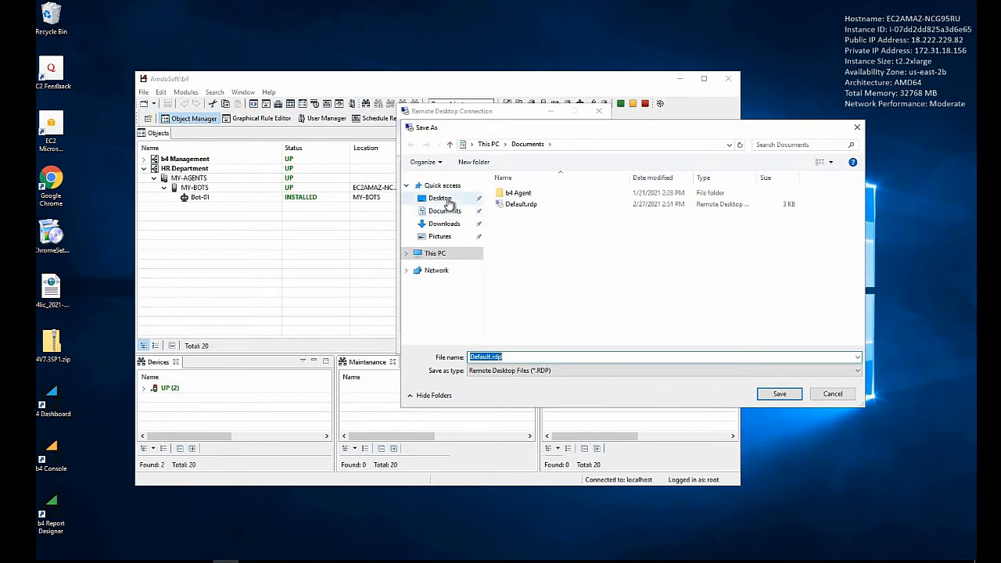
click(450, 202)
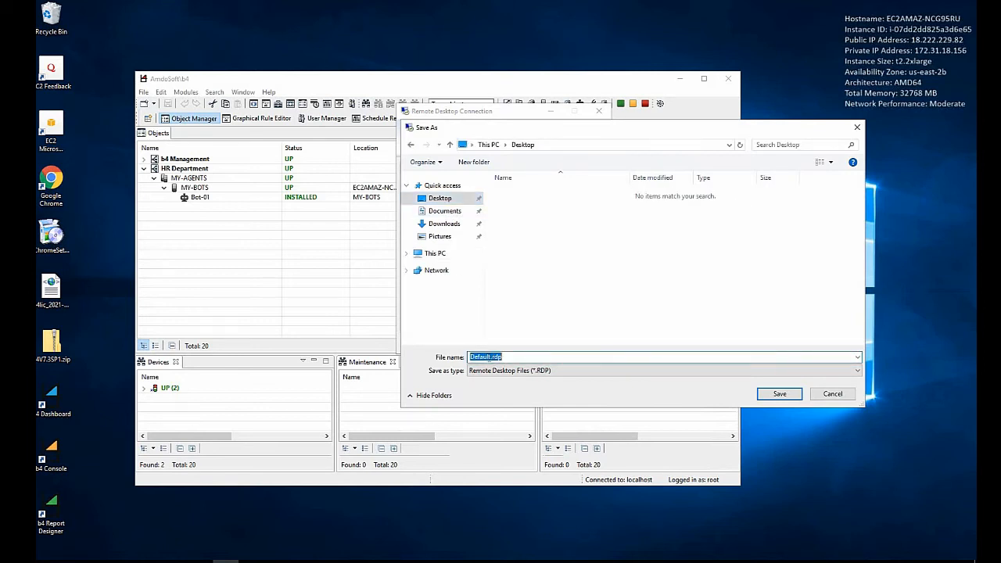
click(488, 357)
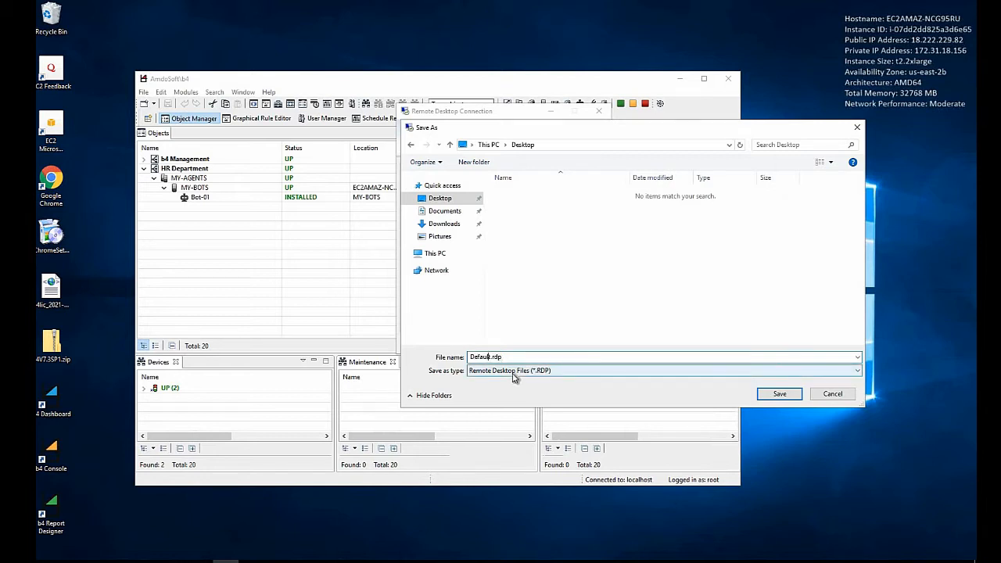
key(BackSpace)
key(BackSpace)
key(BackSpace)
key(BackSpace)
key(BackSpace)
key(BackSpace)
key(BackSpace)
text(Bot-01 Session)
click(781, 394)
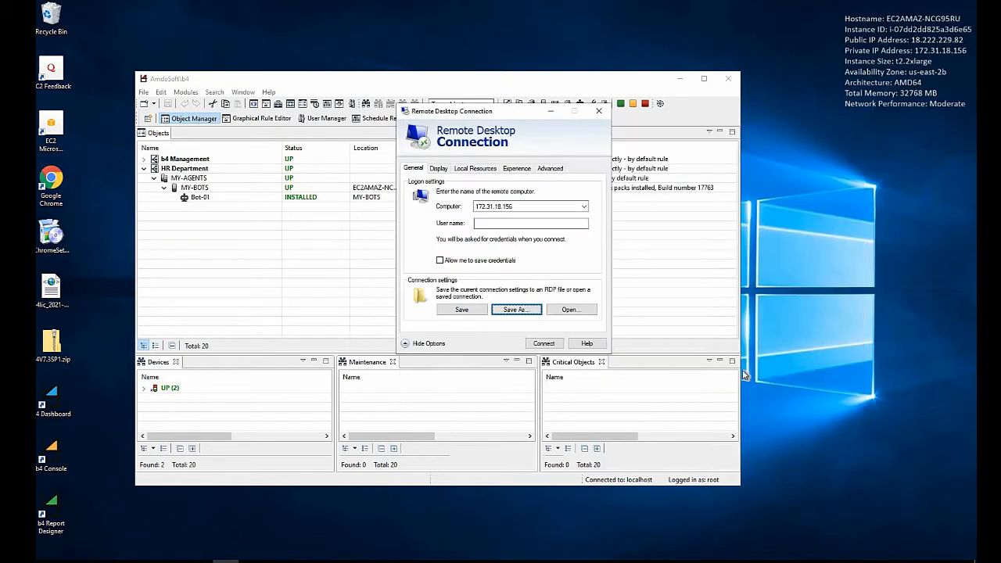
- Connect to the remote computer, accepting the trust and identity prompts, and sign in as Bot-01 with the account password
click(541, 344)
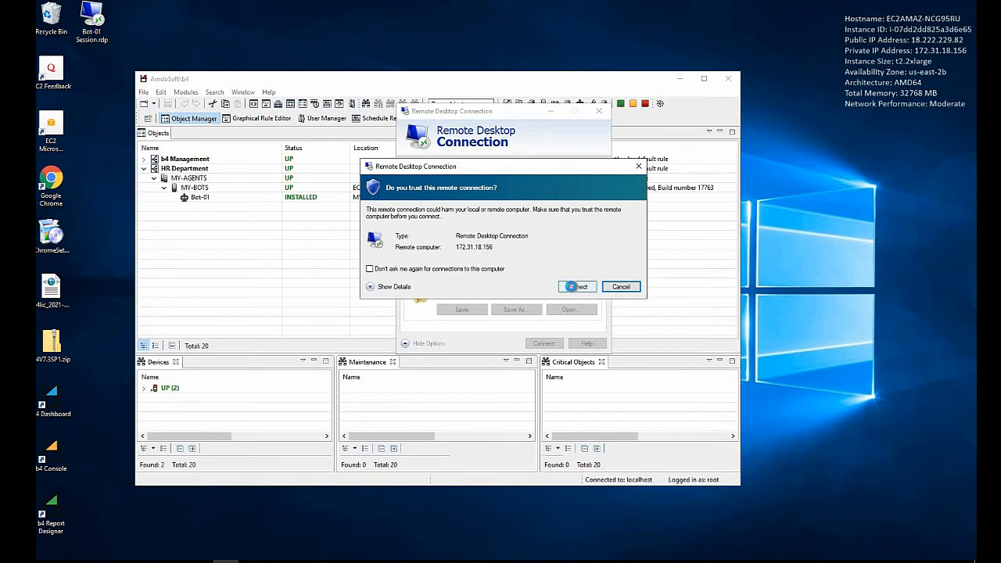
click(573, 286)
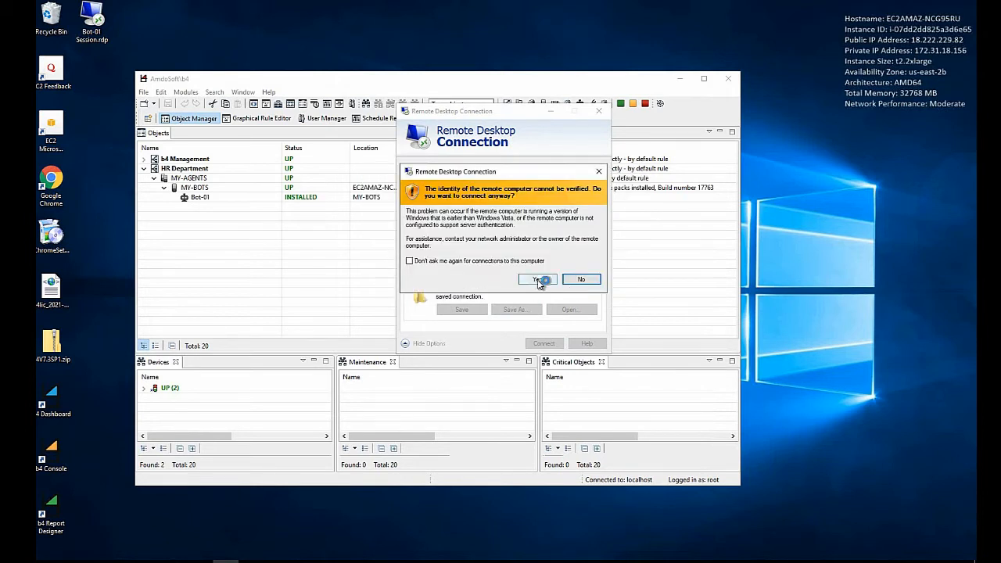
click(538, 280)
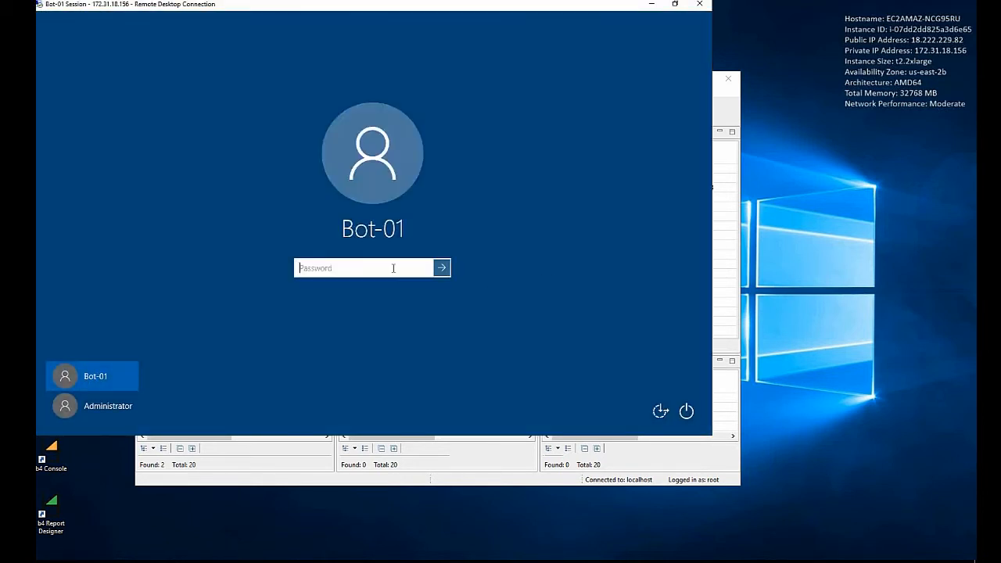
text(*)
key(Return)
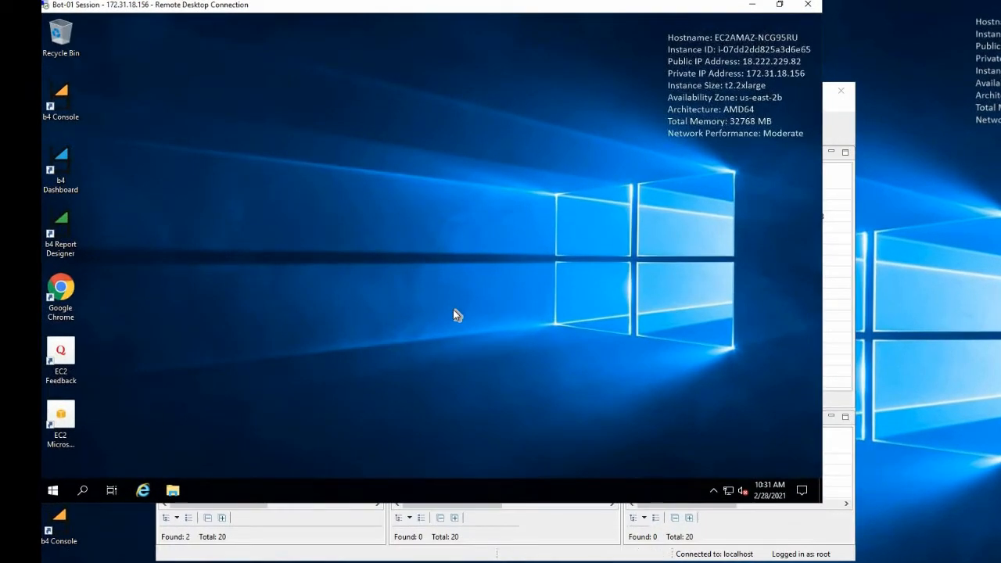
- Change the desktop background of the Bot-01 remote session to a solid color and close the settings
right_click(379, 227)
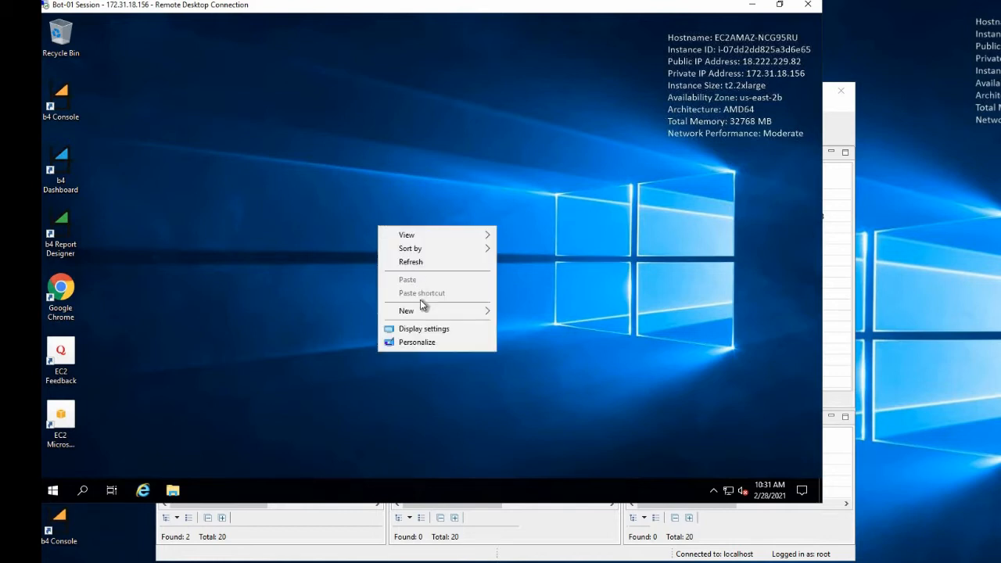
click(423, 343)
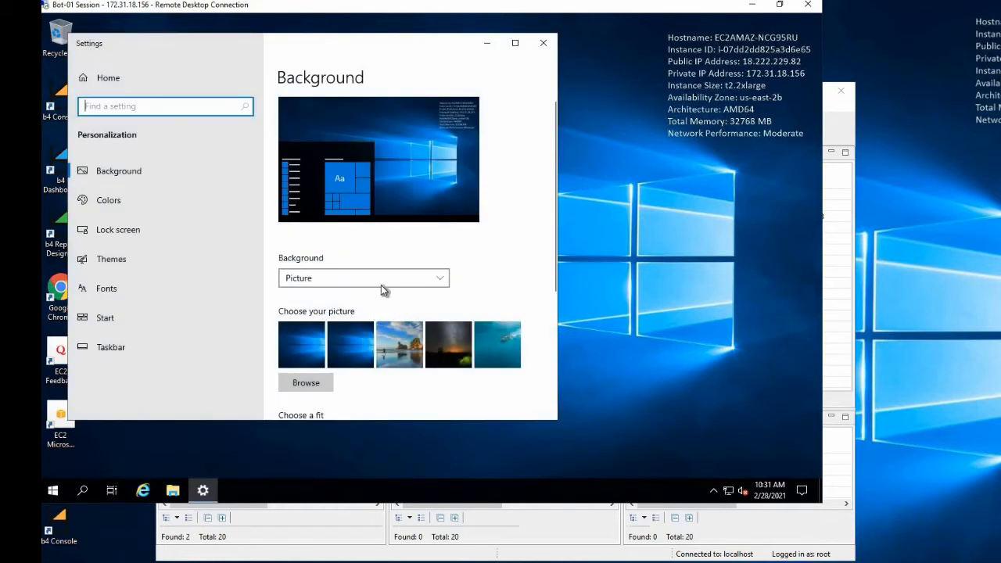
click(381, 278)
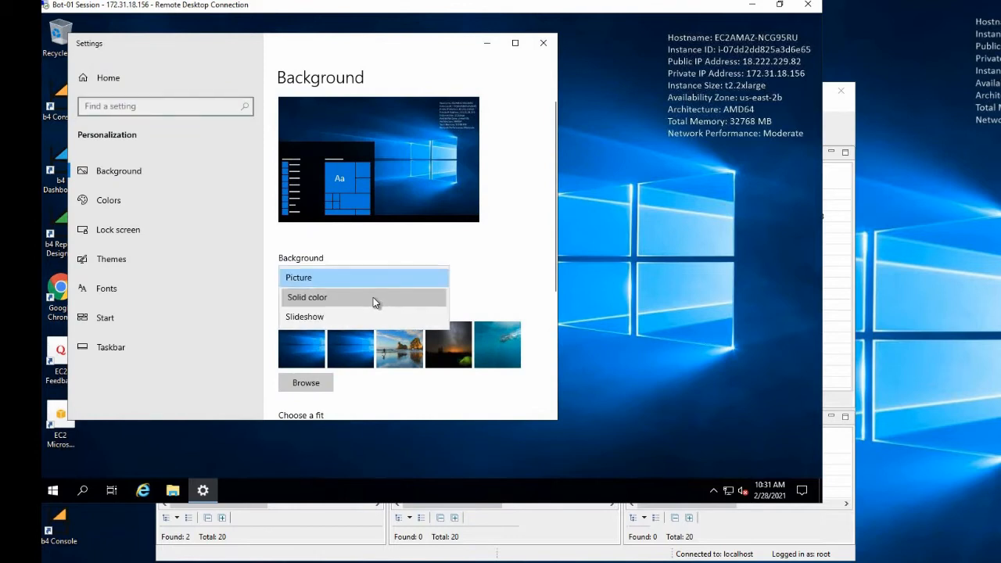
click(373, 297)
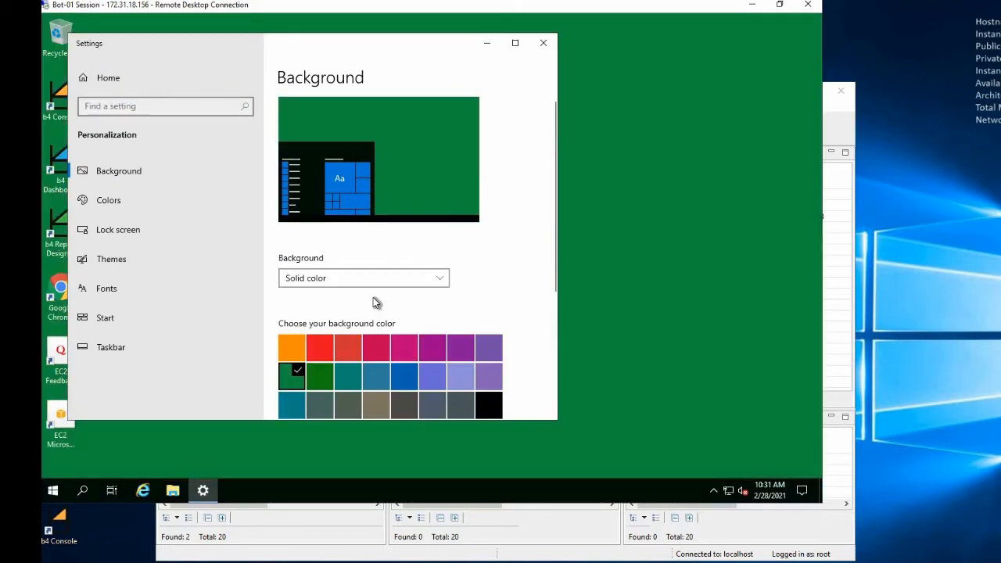
click(544, 45)
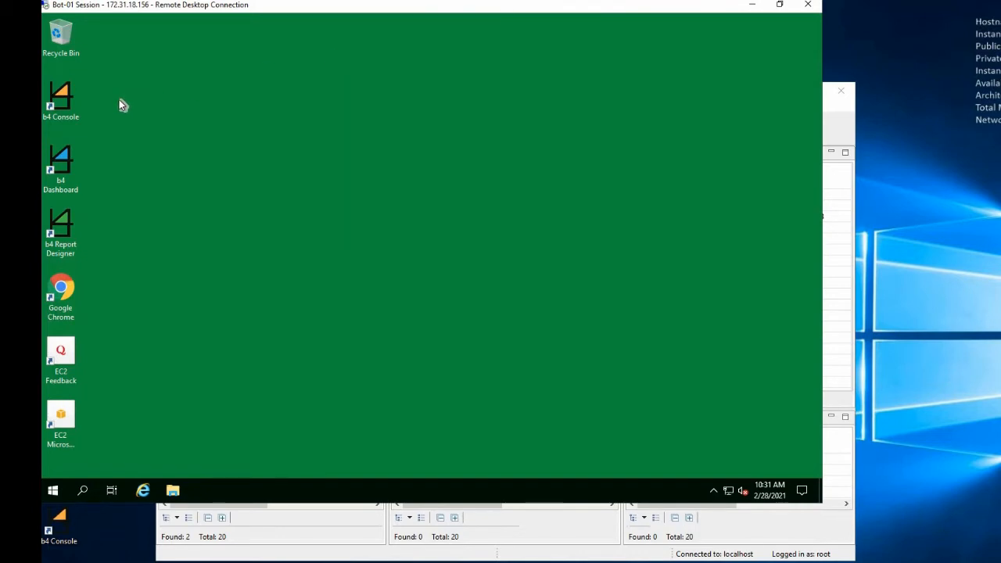
- Log in to the b4 Console inside the remote session with the remembered root credentials and open the Automation Manager
double_click(62, 110)
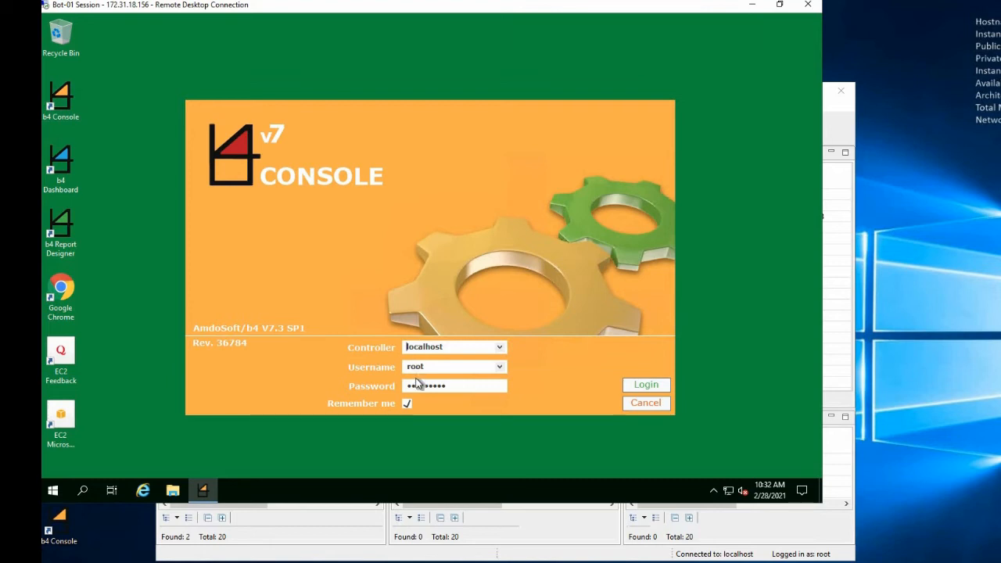
click(646, 385)
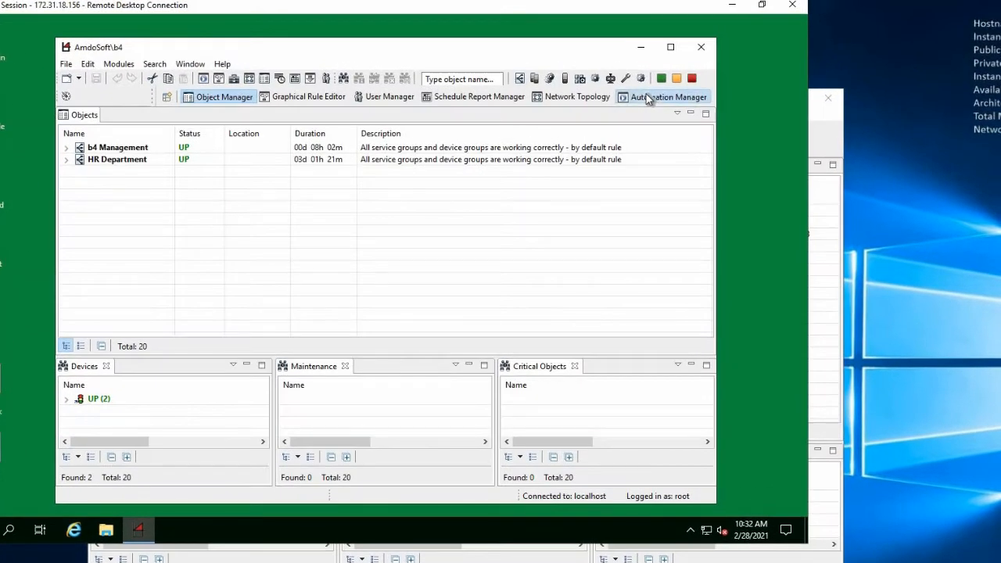
click(646, 96)
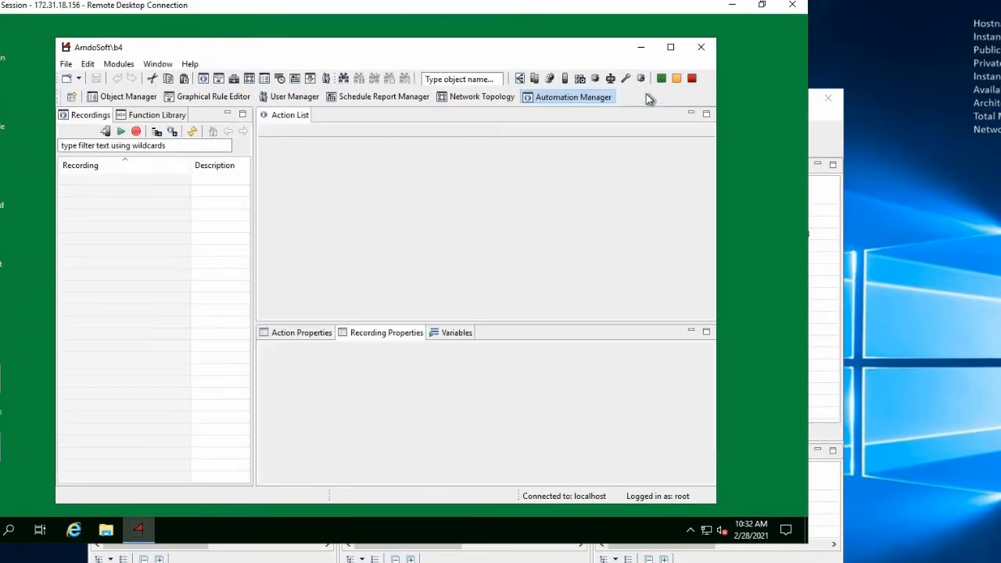
- Create a new recordings group and name it Test-Group
right_click(99, 198)
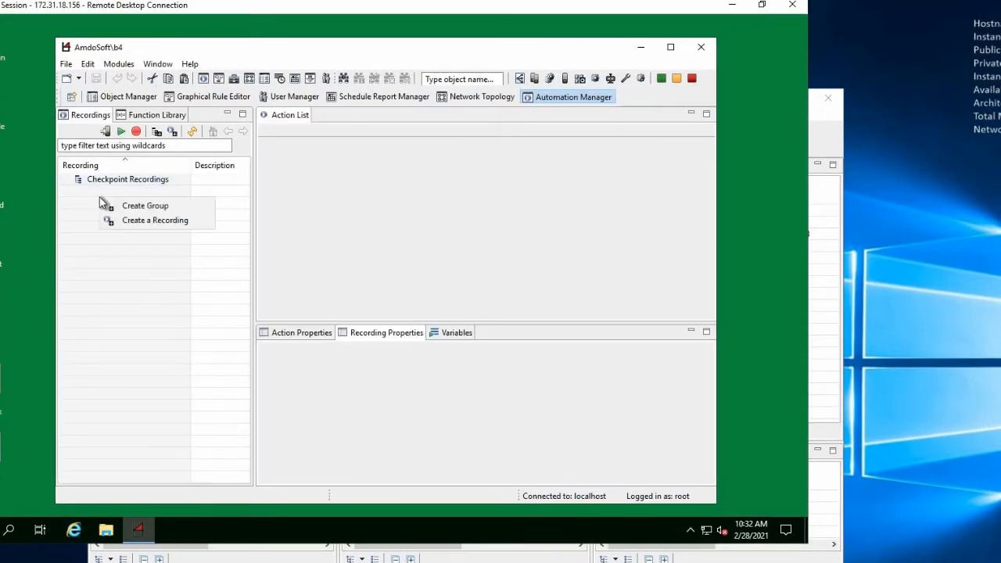
click(135, 208)
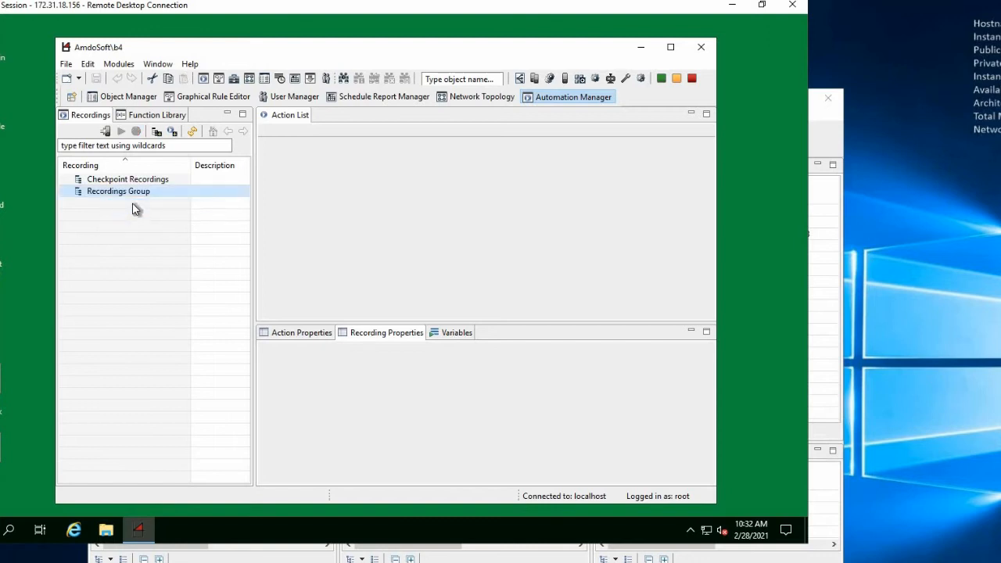
click(134, 190)
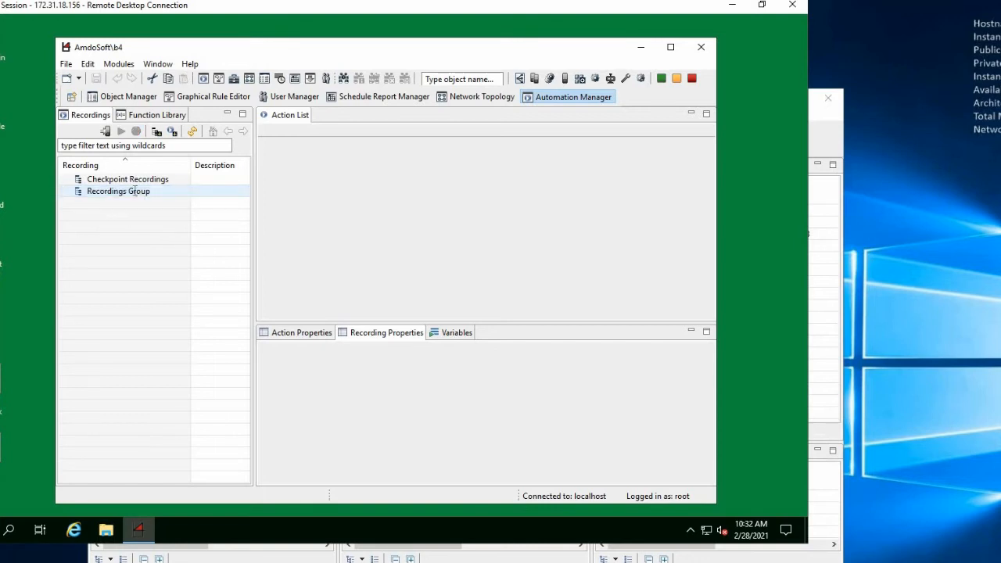
text(Test-)
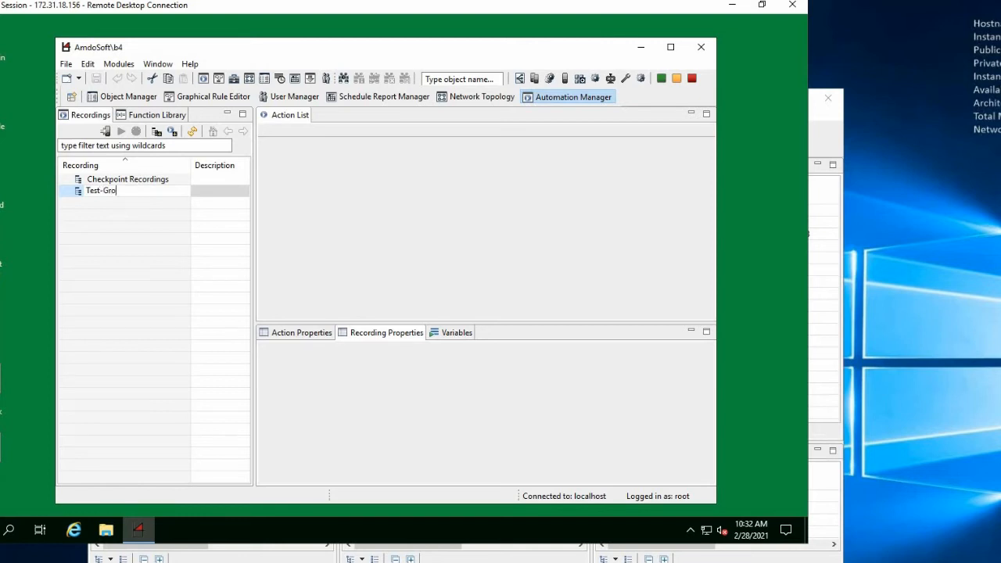
click(70, 215)
- Create a recording inside Test-Group and name it Test-Recording
right_click(122, 194)
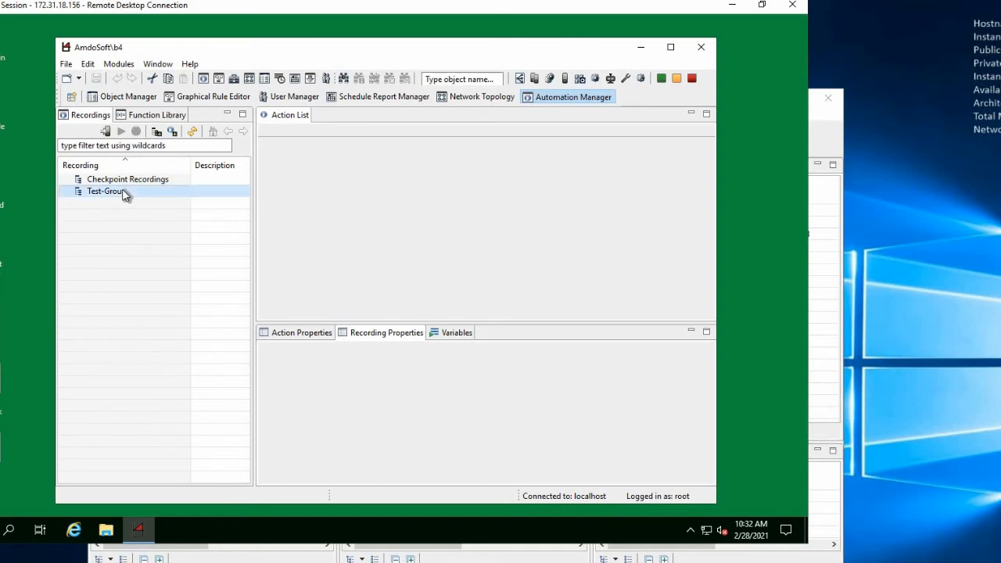
click(163, 215)
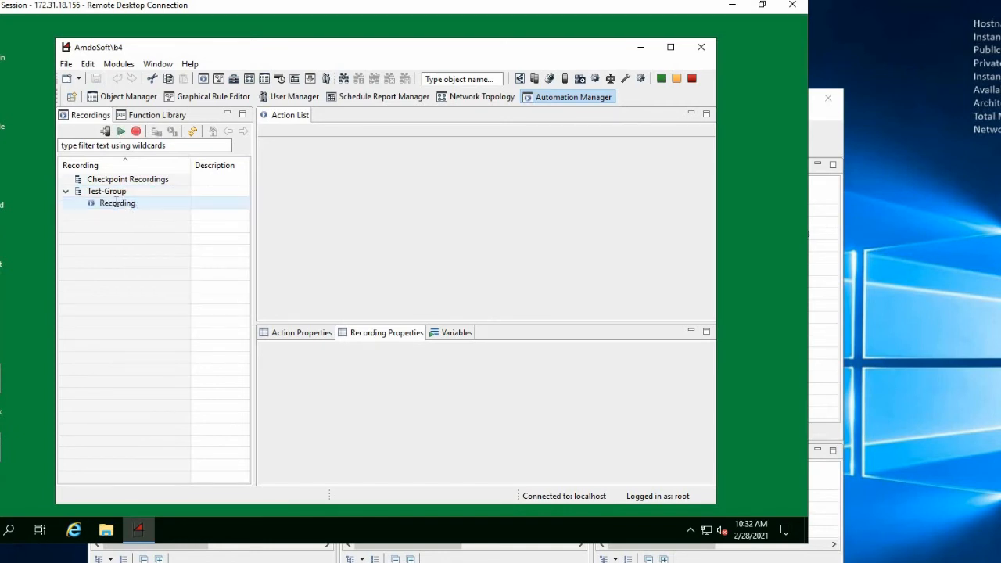
key(F2)
text(Test-Re)
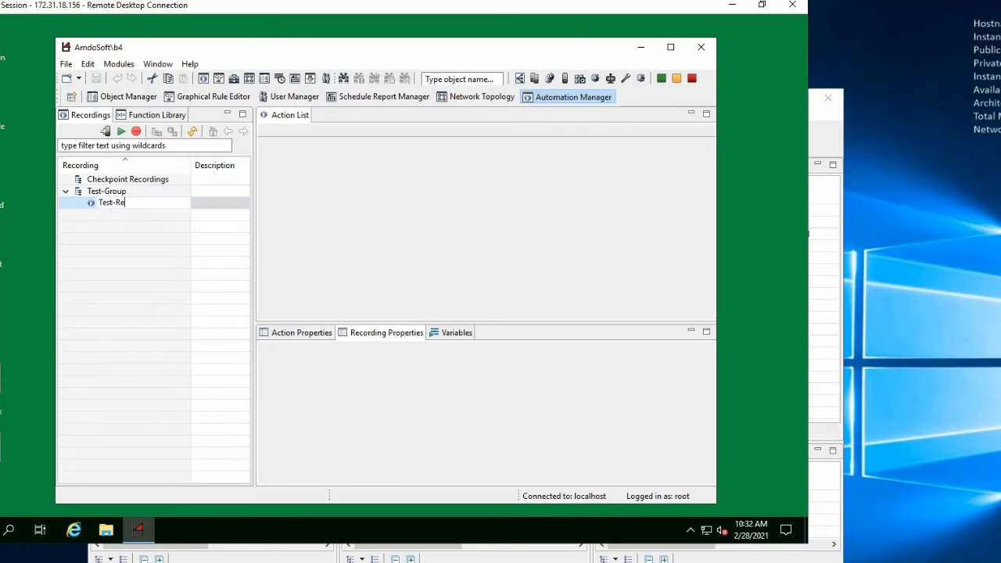
text(cording)
key(Return)
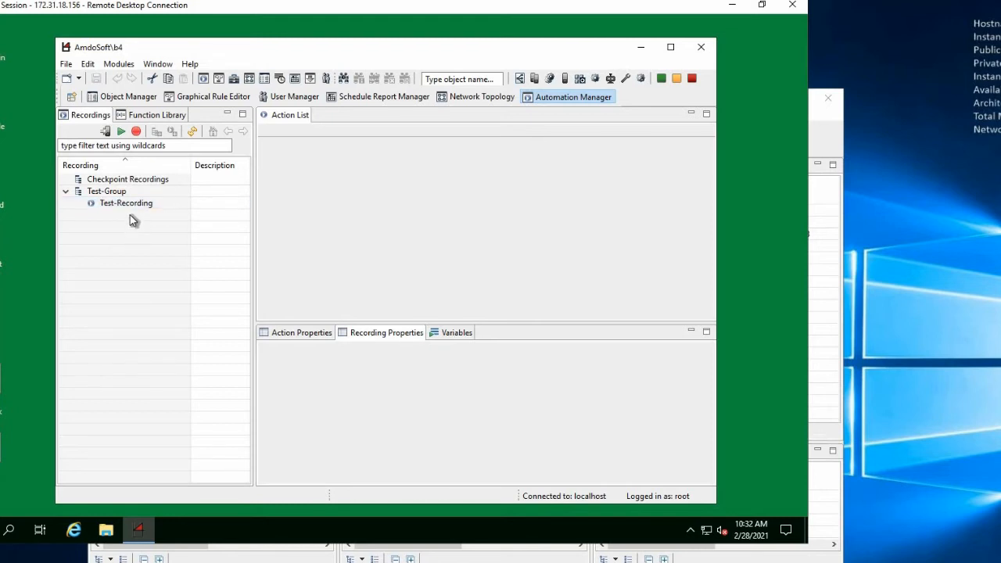
- Open Test-Recording for editing and add a Run action after Timer start that launches notepad.exe
right_click(129, 205)
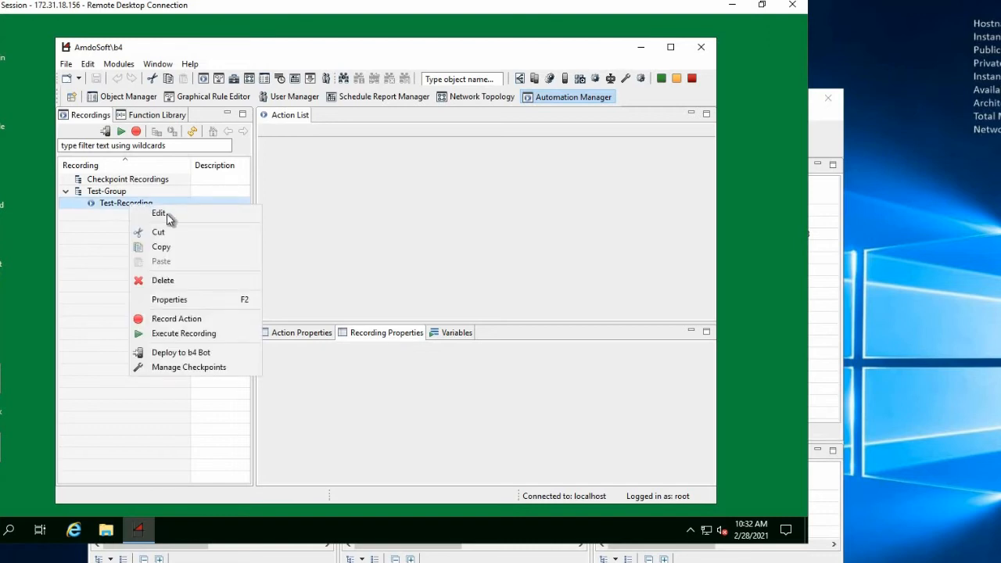
click(167, 214)
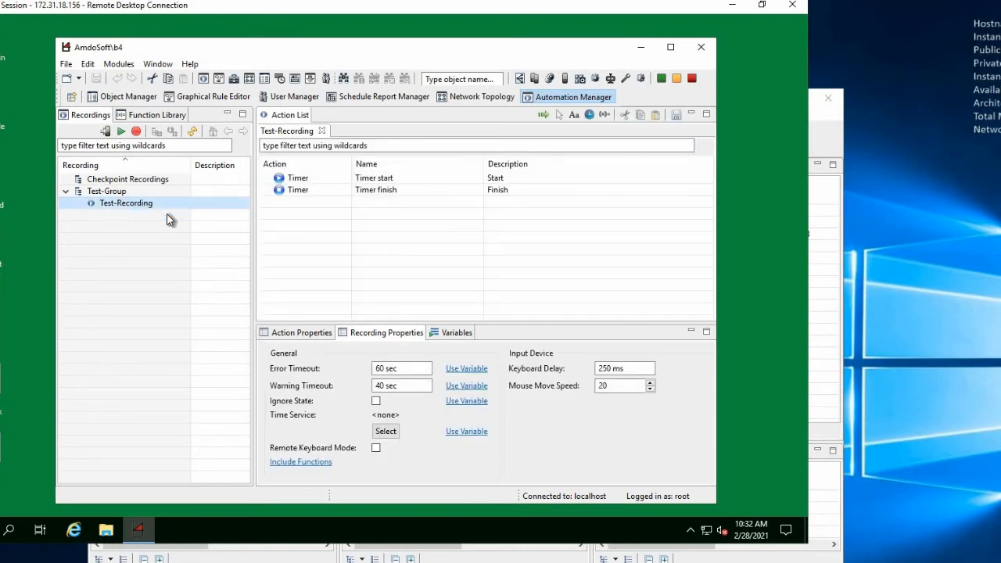
click(380, 179)
right_click(380, 180)
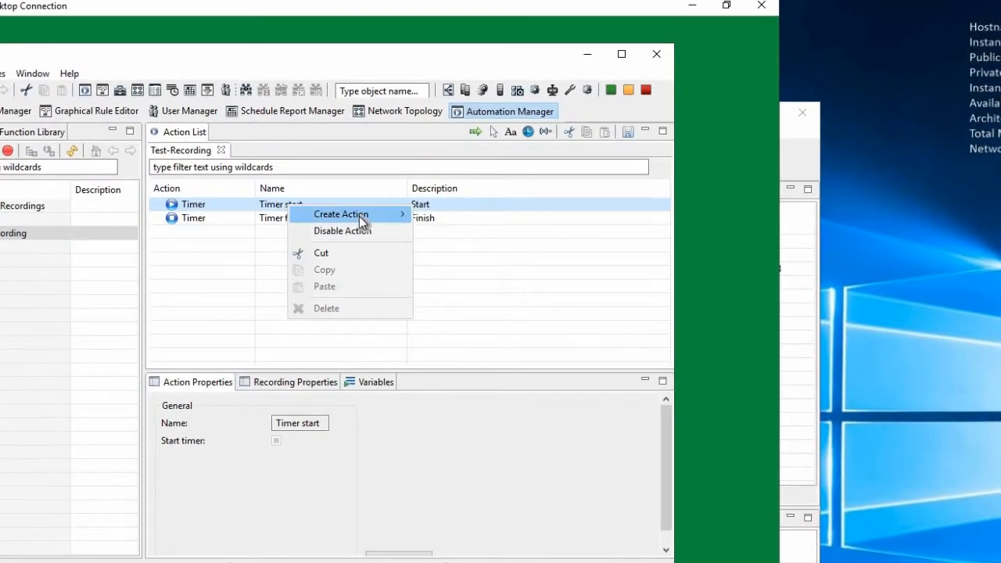
mouse_move(359, 216)
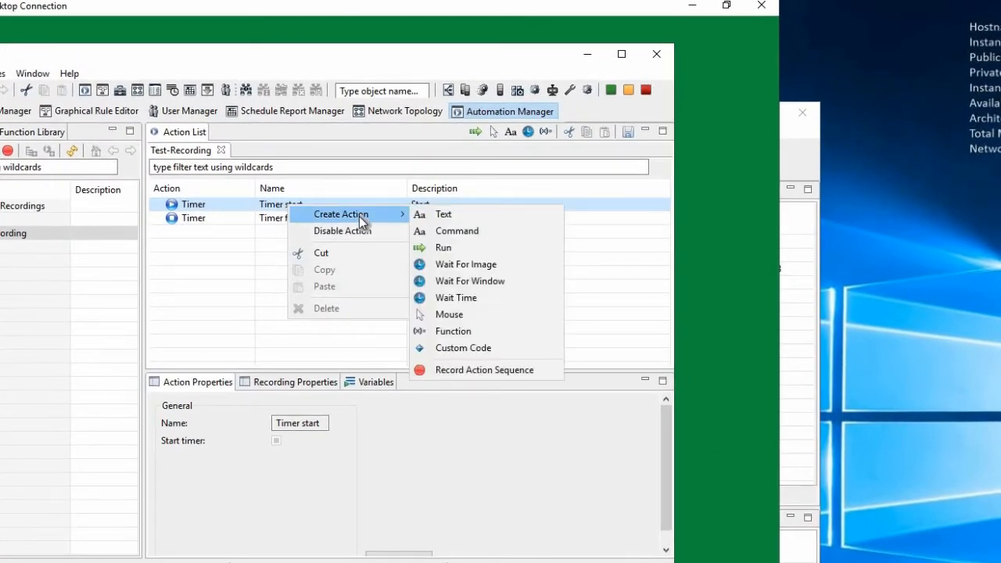
click(454, 247)
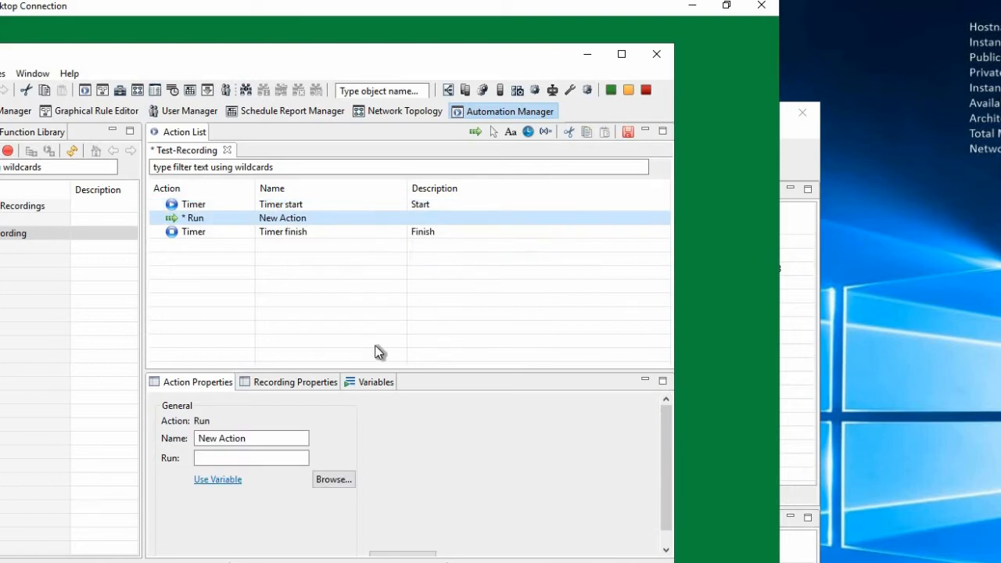
click(233, 458)
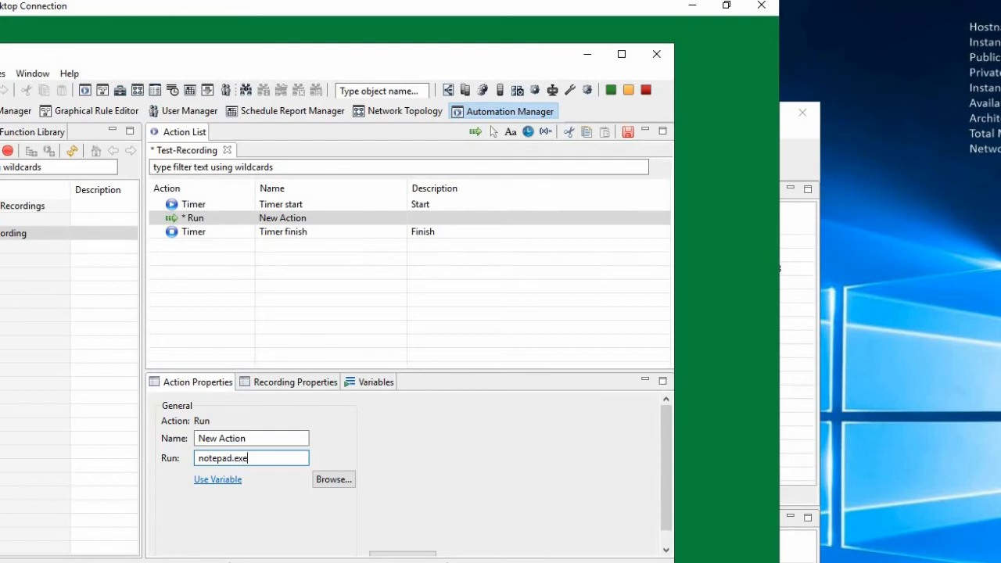
- Add a Wait For Window action after the Run action that waits for the Notepad window to appear
right_click(346, 219)
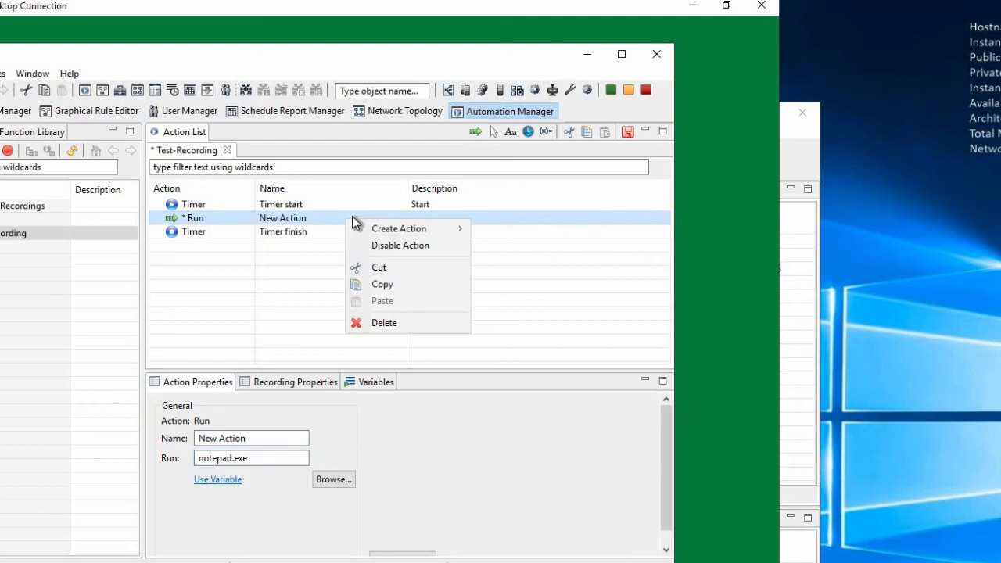
mouse_move(413, 230)
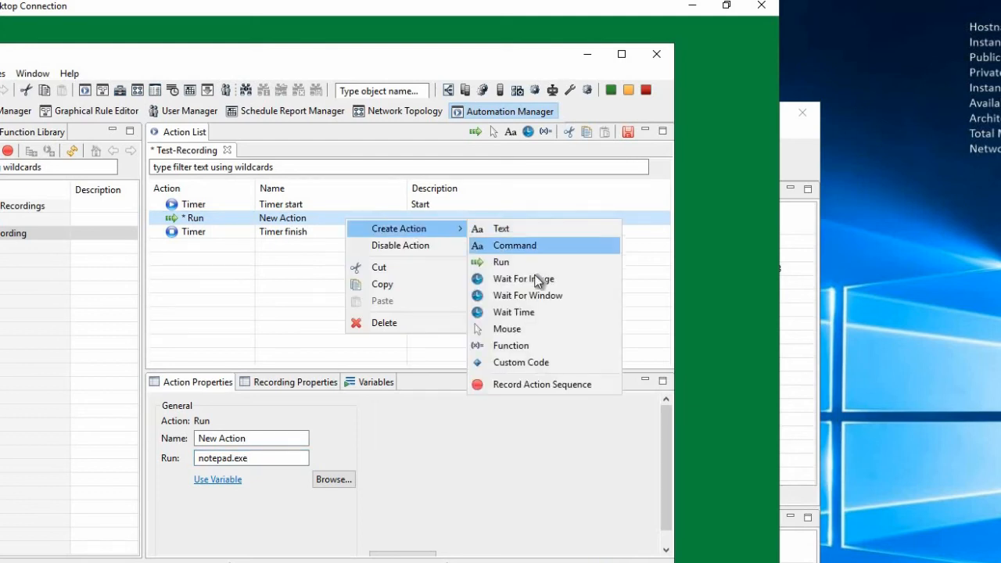
click(536, 295)
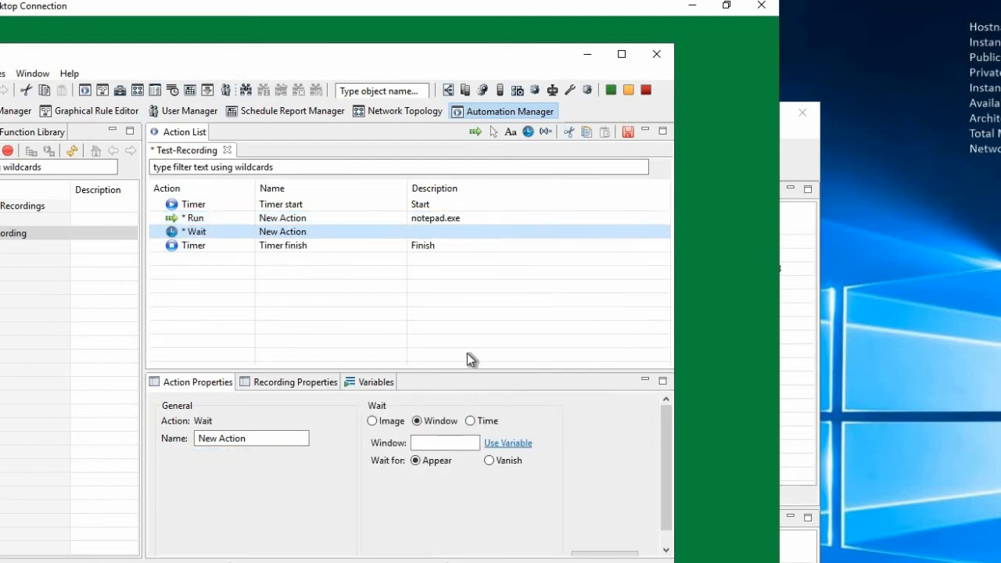
click(431, 439)
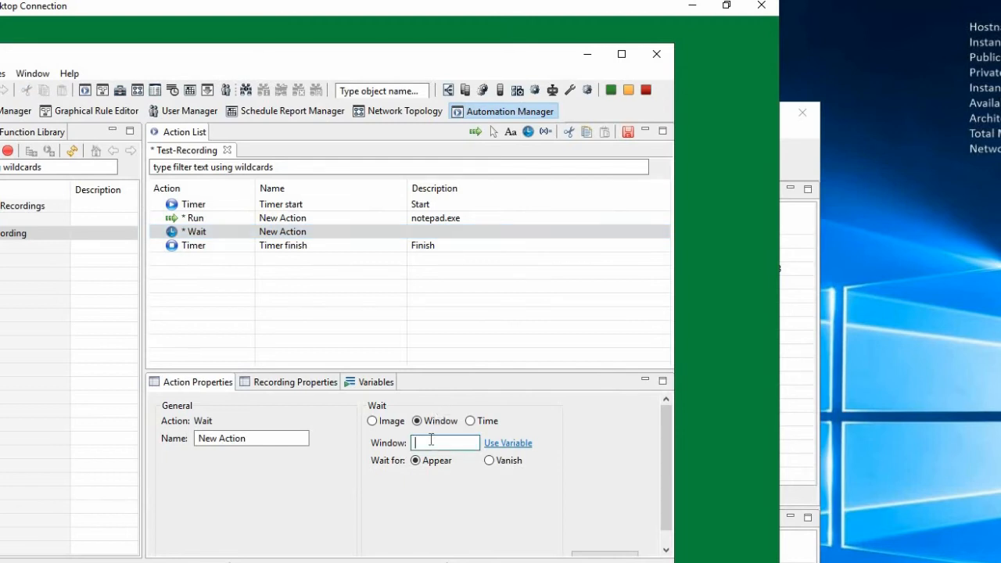
text(Notepad)
click(429, 246)
- Add a Text action with the text Hello World after the Wait action and save the recording
right_click(432, 233)
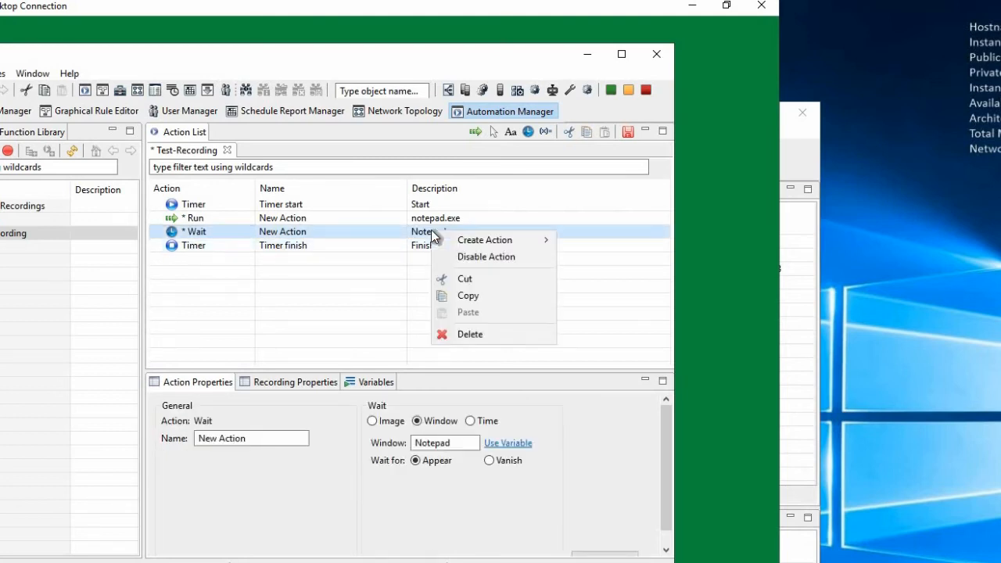
mouse_move(503, 243)
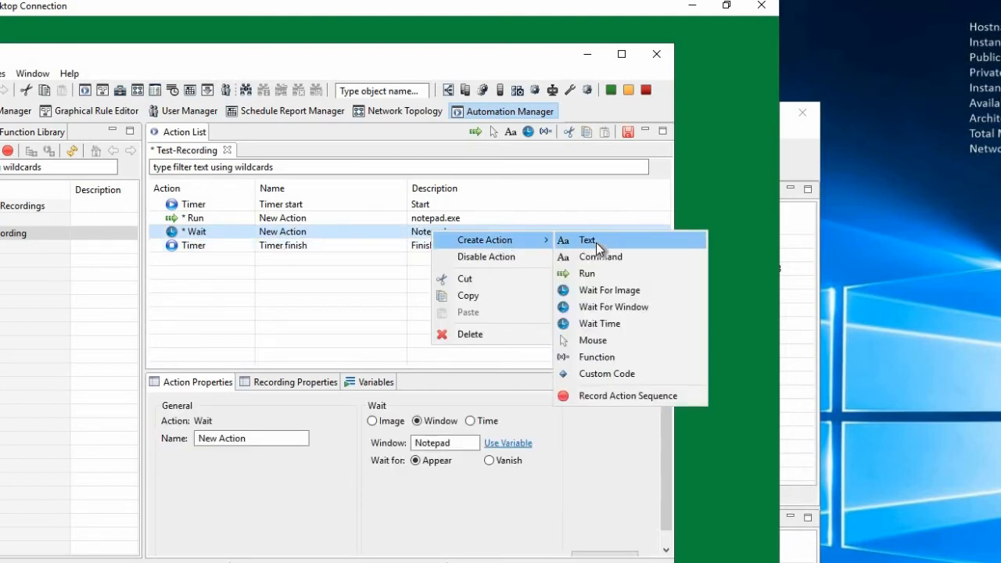
click(595, 242)
click(449, 442)
text(Hello World)
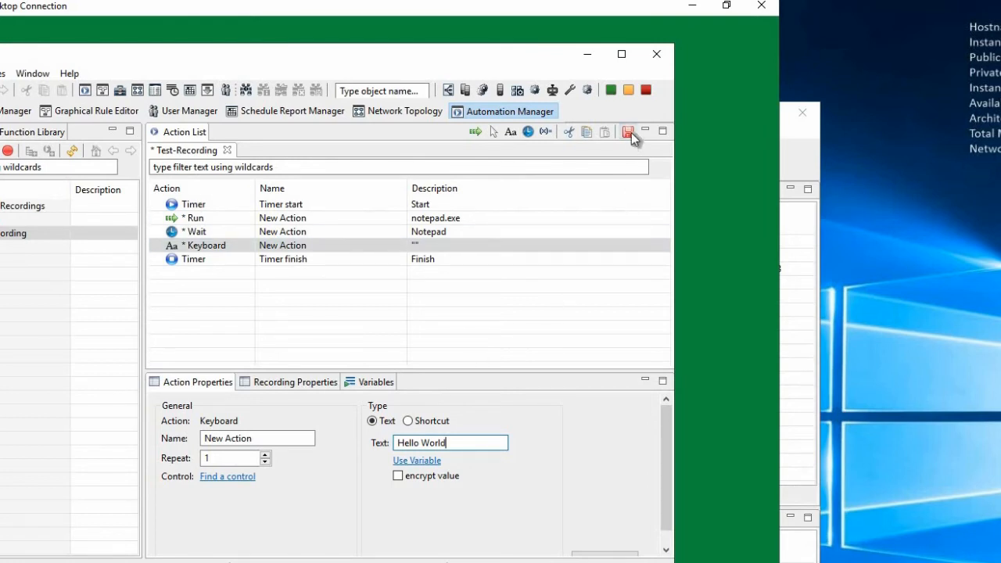
click(629, 132)
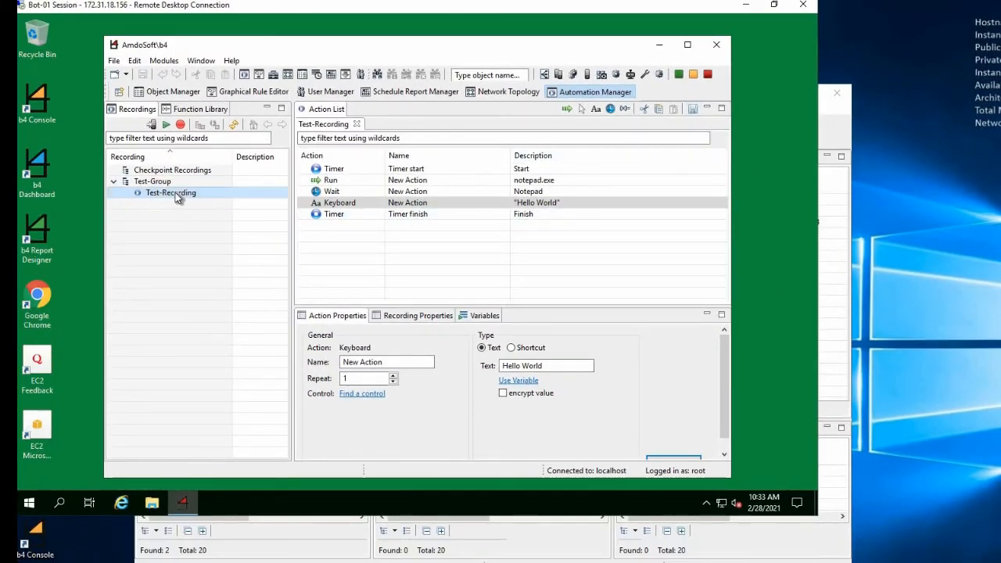
- Execute Test-Recording directly from the recordings list, and close the resulting Notepad window without saving
right_click(177, 198)
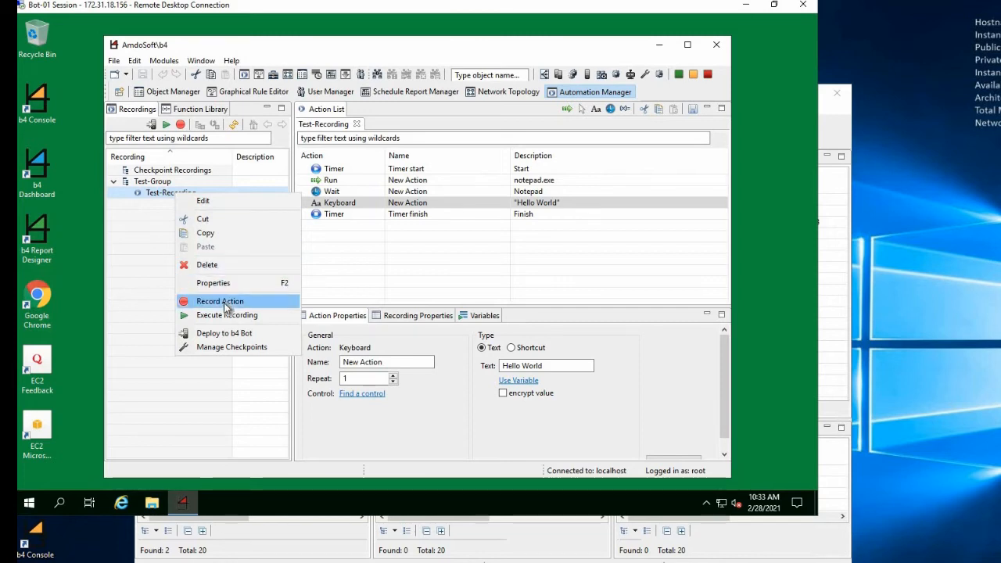
click(262, 319)
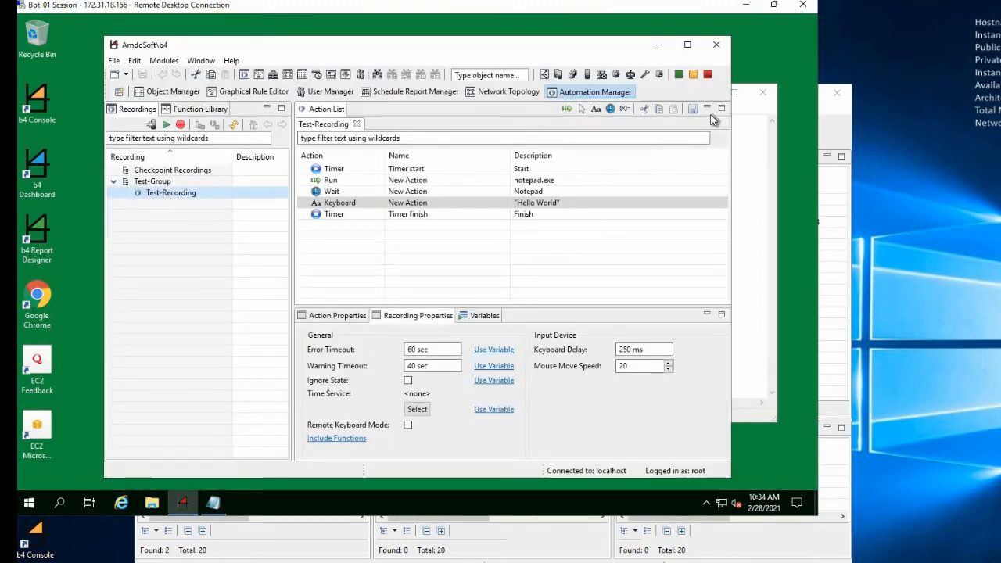
click(767, 103)
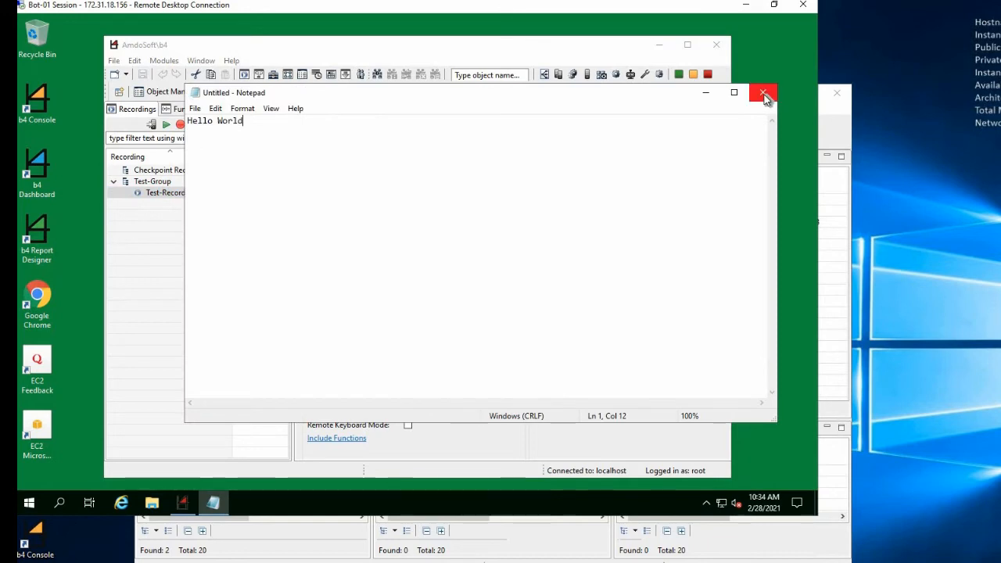
click(764, 94)
click(441, 259)
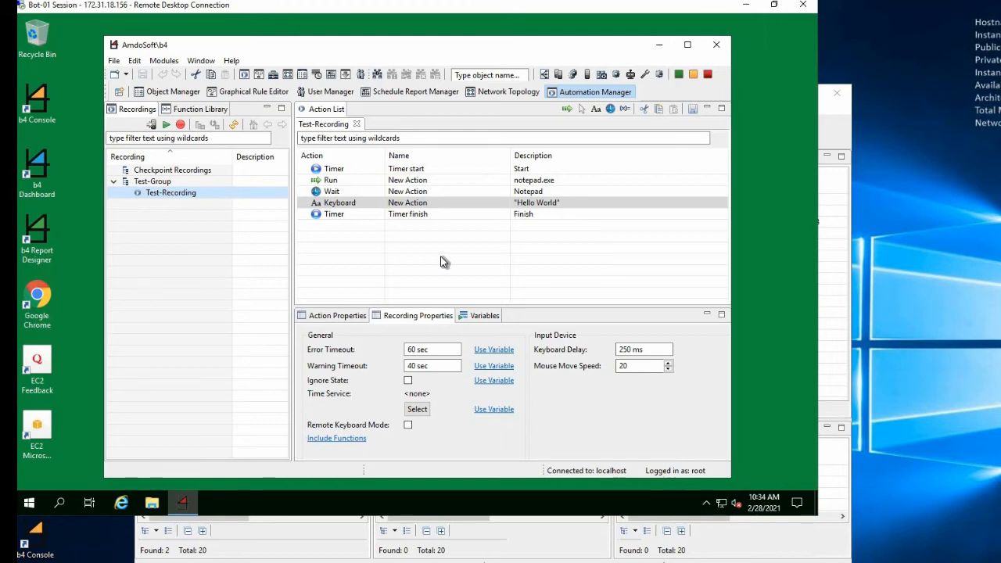
- Deploy Test-Recording to Bot-01 (MY-BOTS) with a new checkpoint service and close the deployment report
right_click(178, 195)
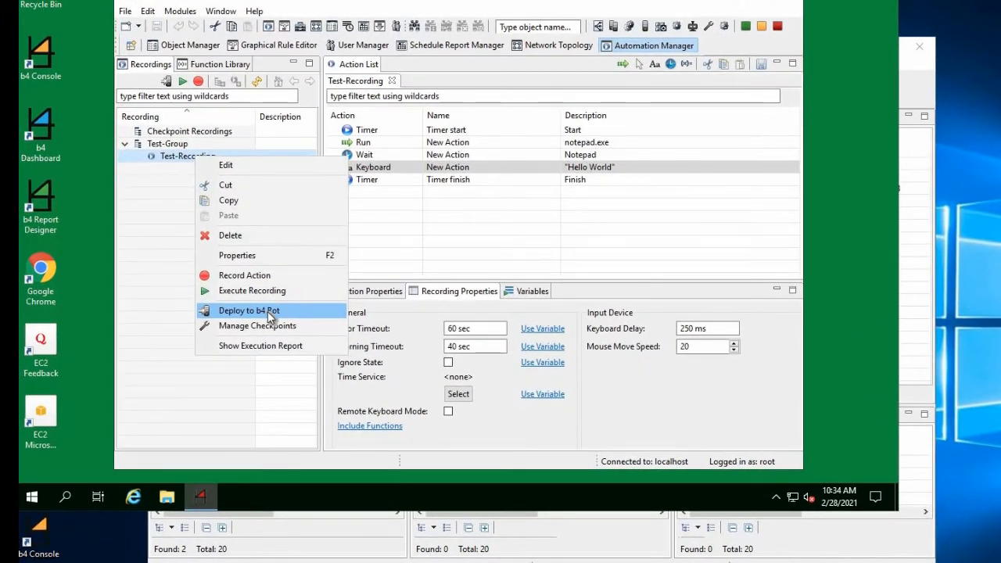
click(268, 311)
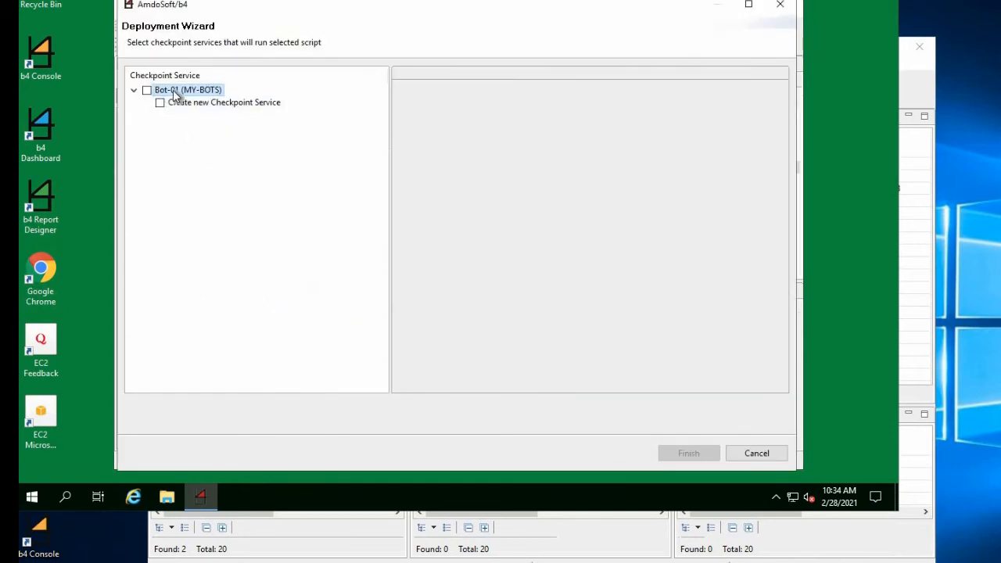
click(161, 104)
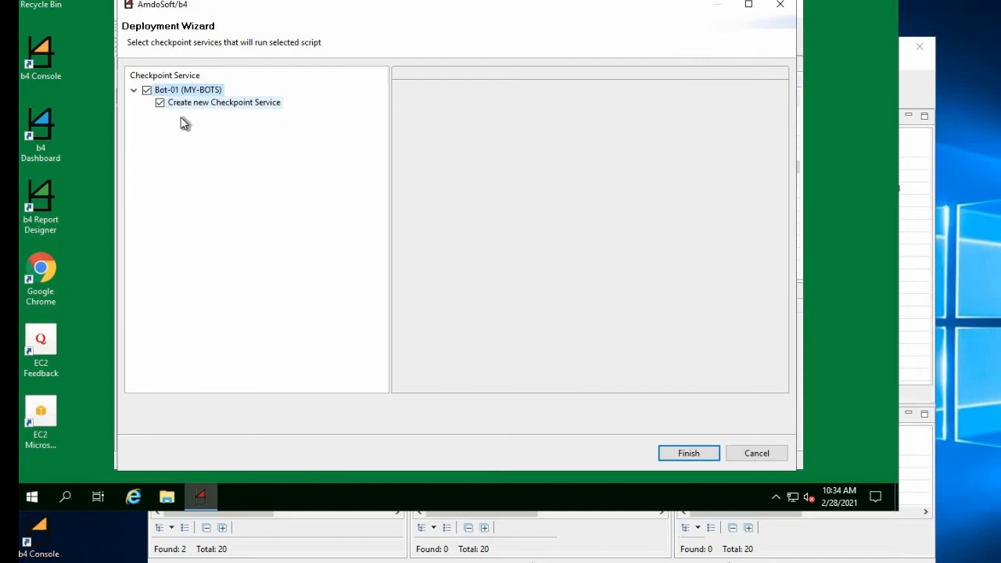
click(685, 452)
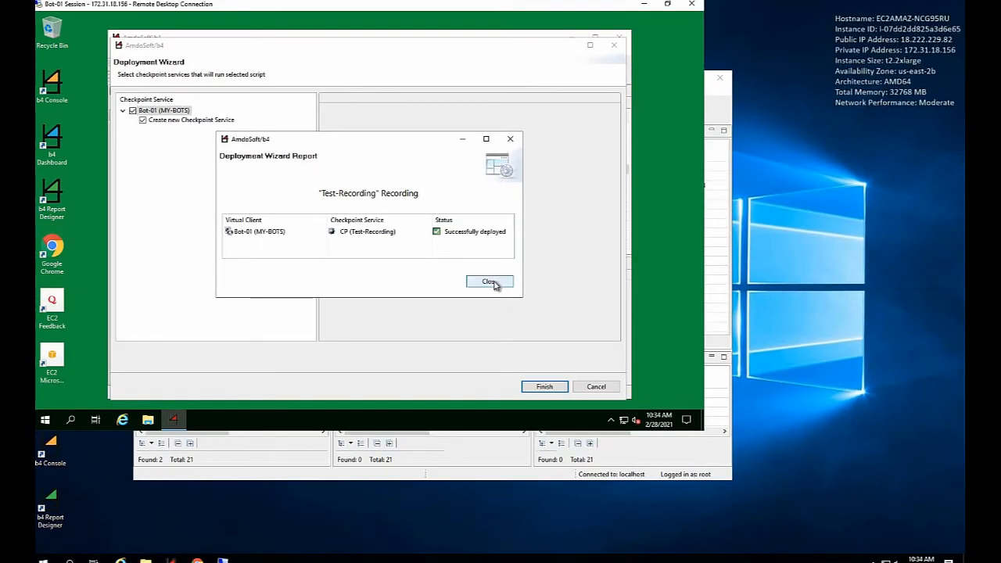
click(513, 289)
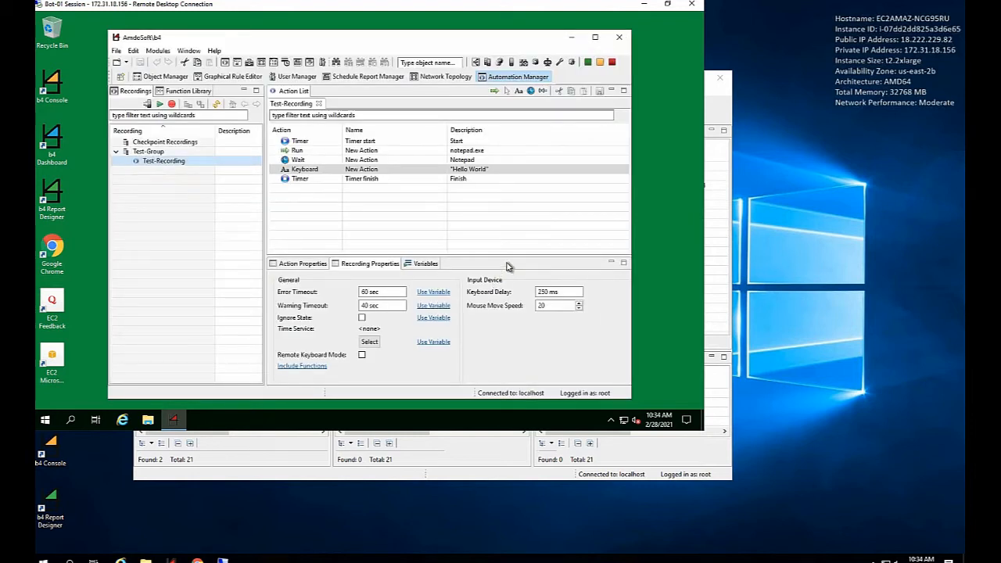
- Minimize the console in the remote session, bring the server's own console forward beside it, and expand Bot-01 in the object tree
click(574, 37)
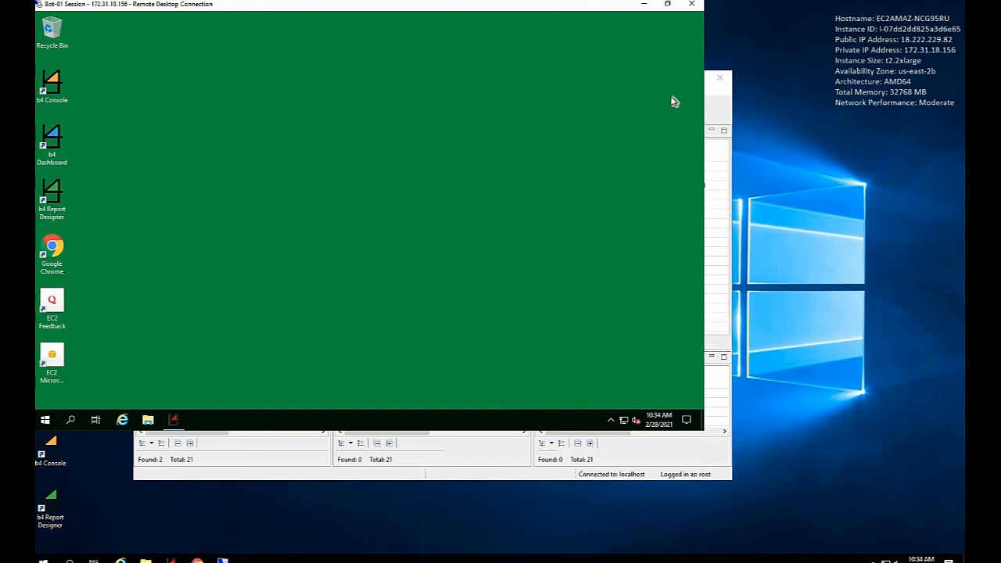
click(711, 111)
drag(526, 79, 642, 98)
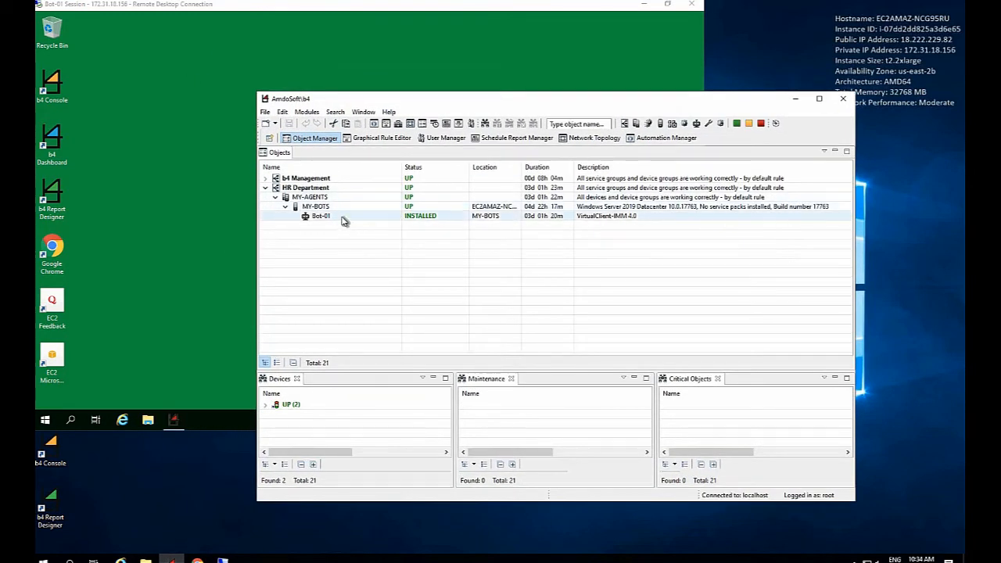
click(342, 219)
key(F2)
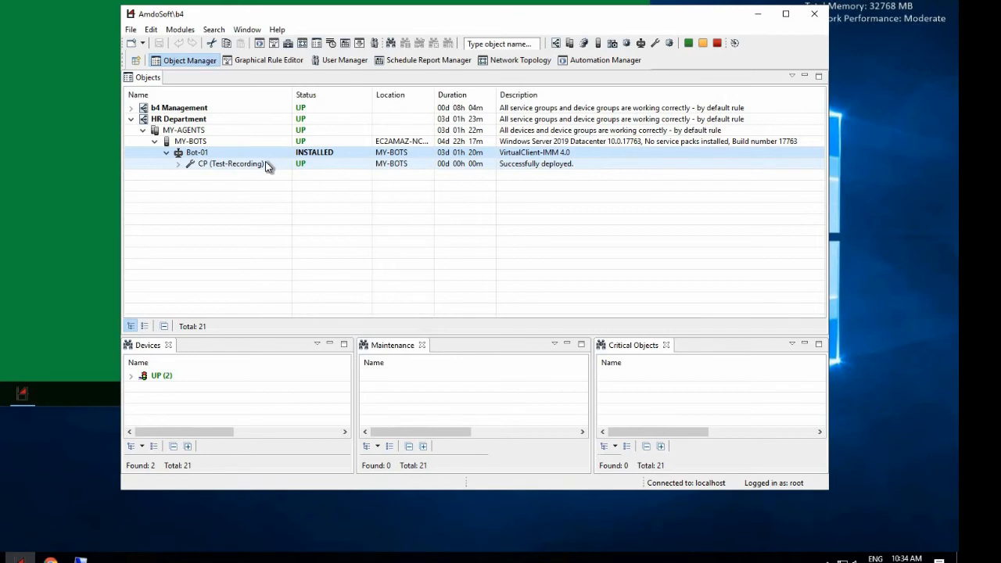
- Execute the CP (Test-Recording) checkpoint service under Bot-01 and confirm the execution
click(265, 163)
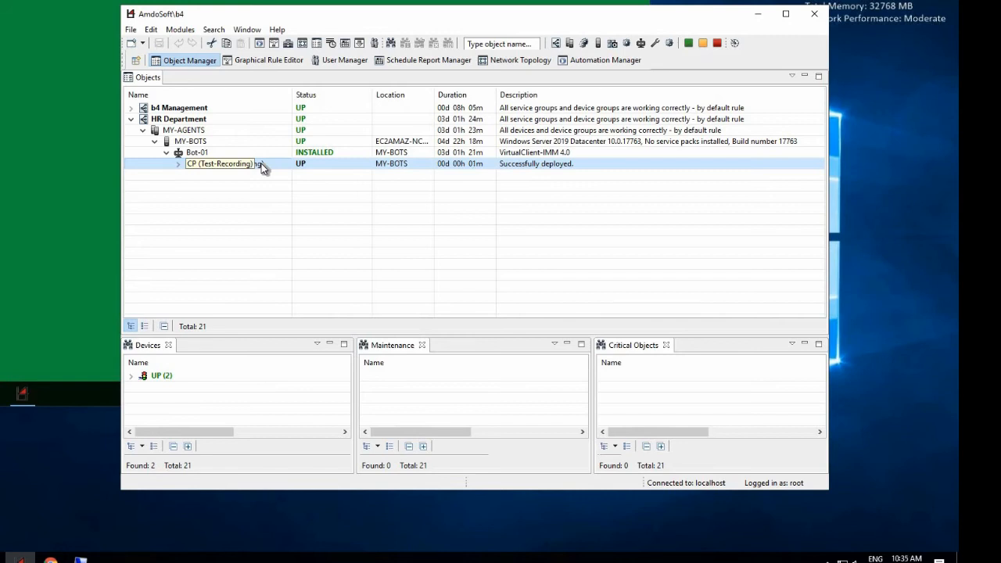
right_click(261, 164)
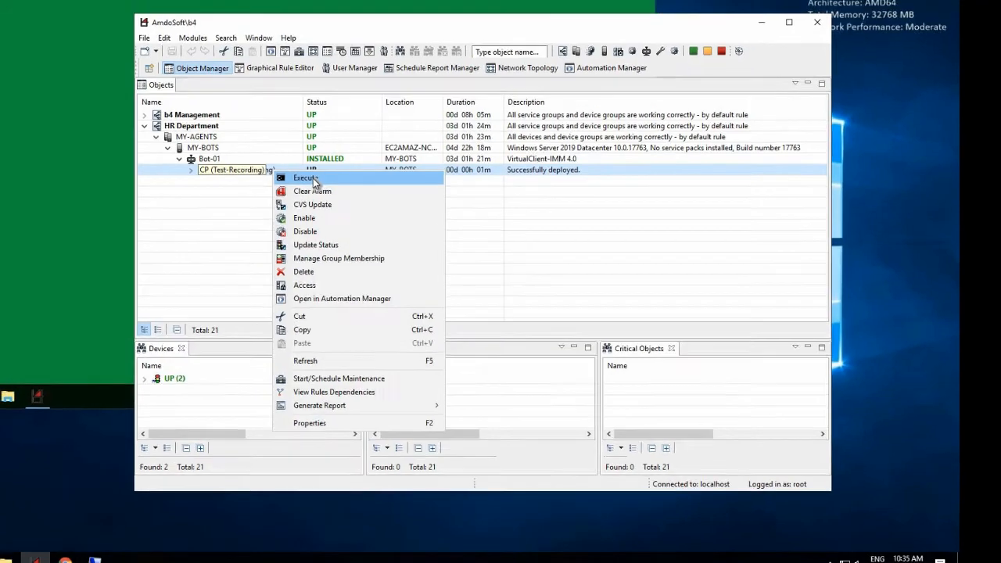
click(302, 173)
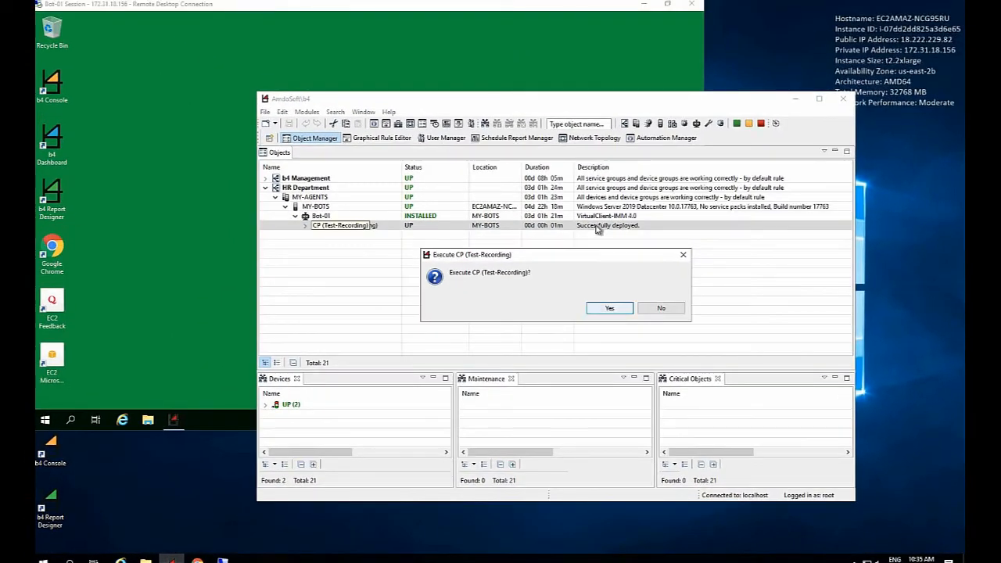
click(609, 307)
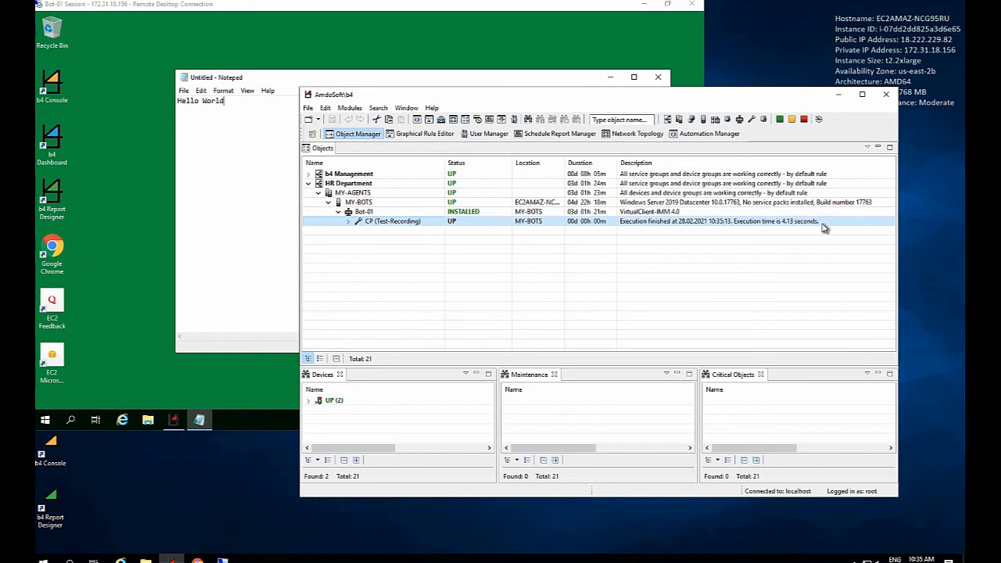
- Close the Hello World Notepad window in the Bot-01 remote session without saving
click(272, 83)
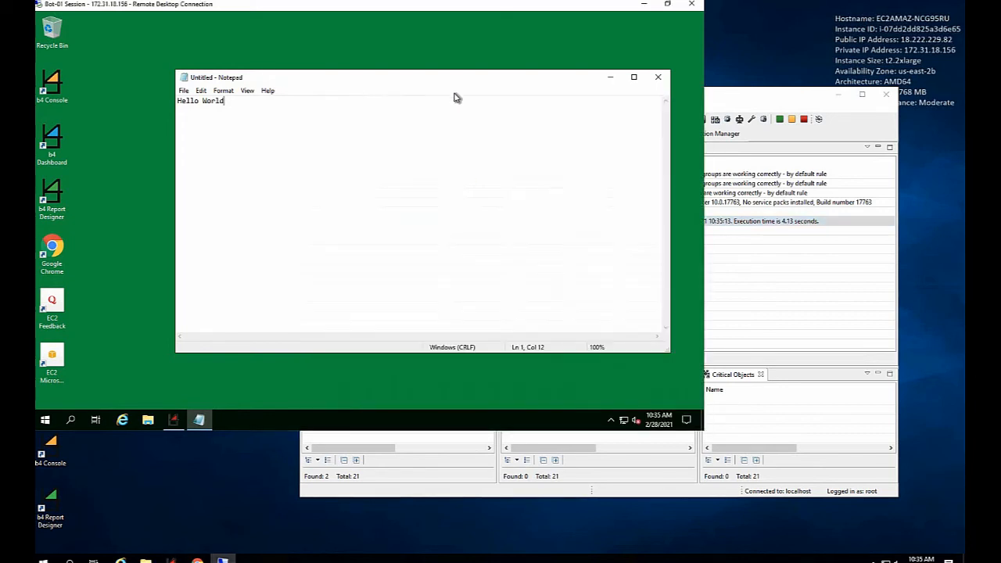
click(658, 77)
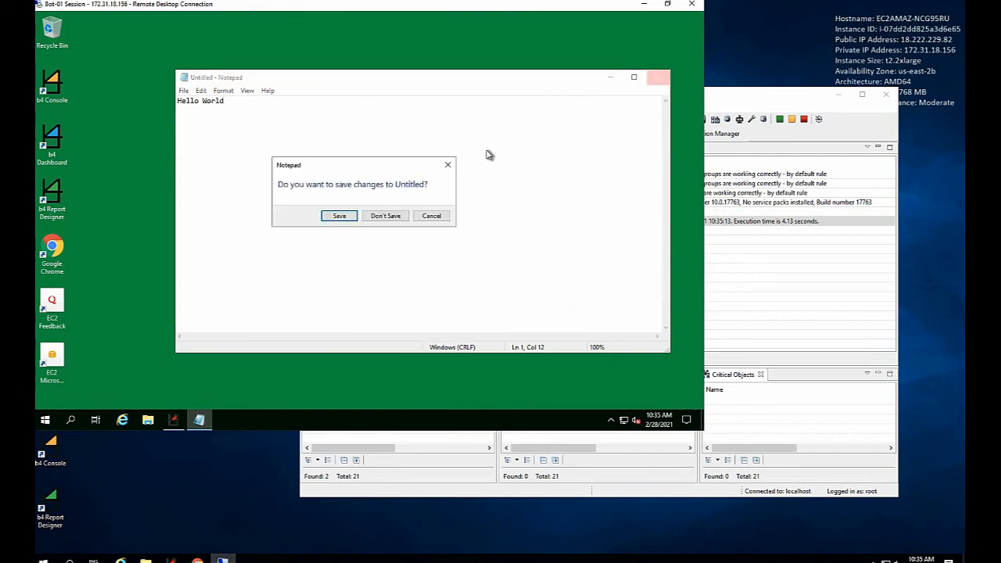
click(386, 216)
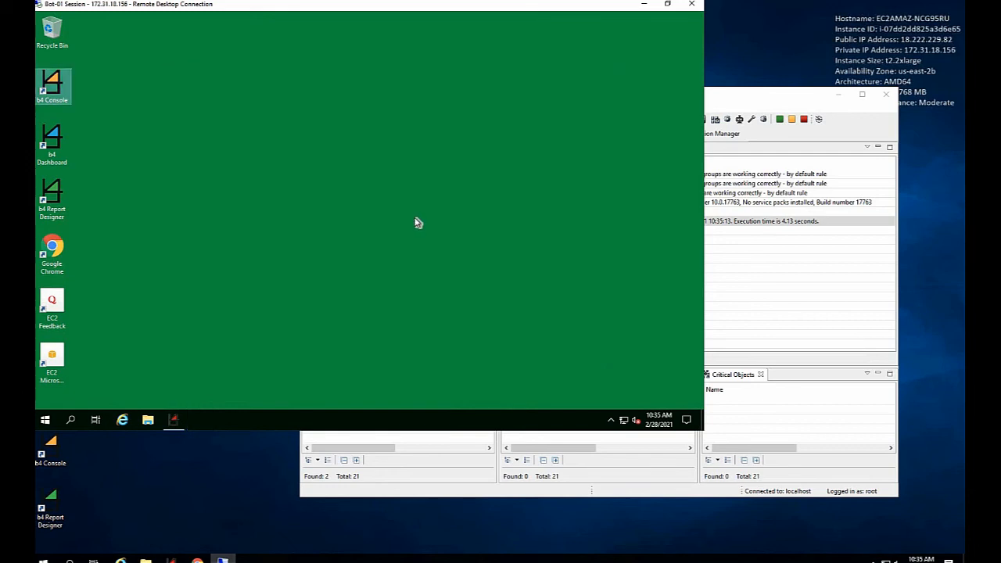
- Disconnect the Bot-01 Remote Desktop session and return to the server's console
click(738, 107)
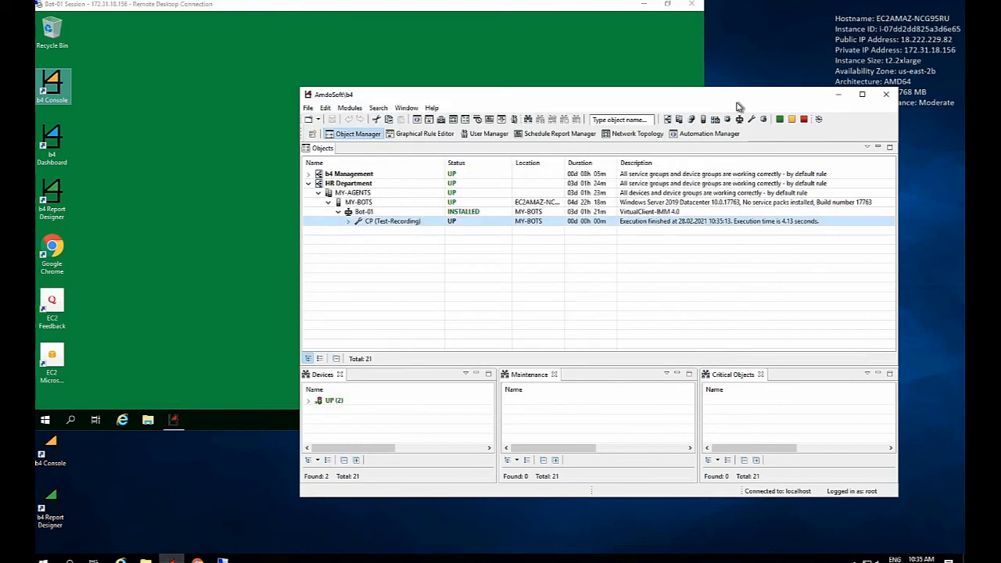
click(691, 4)
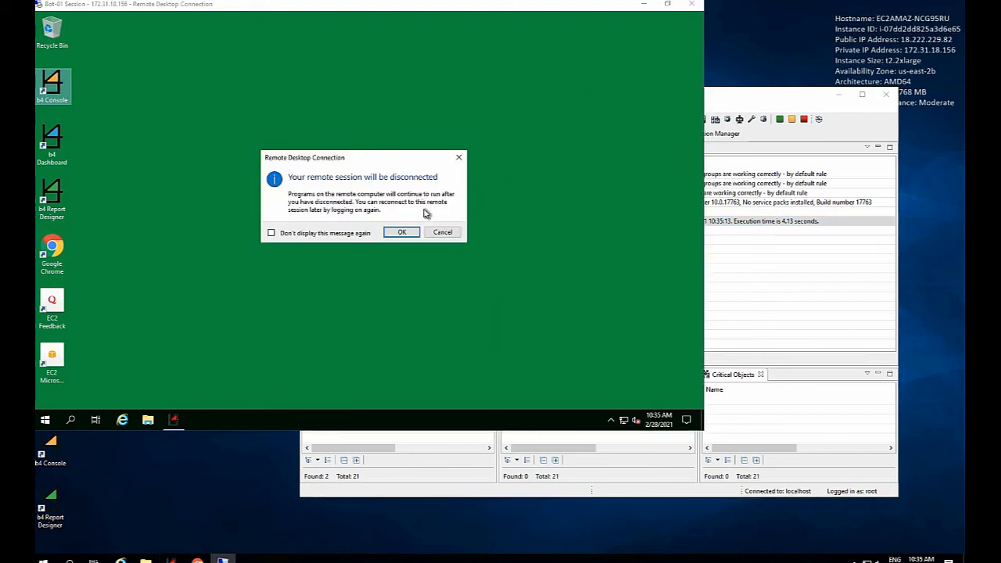
click(398, 232)
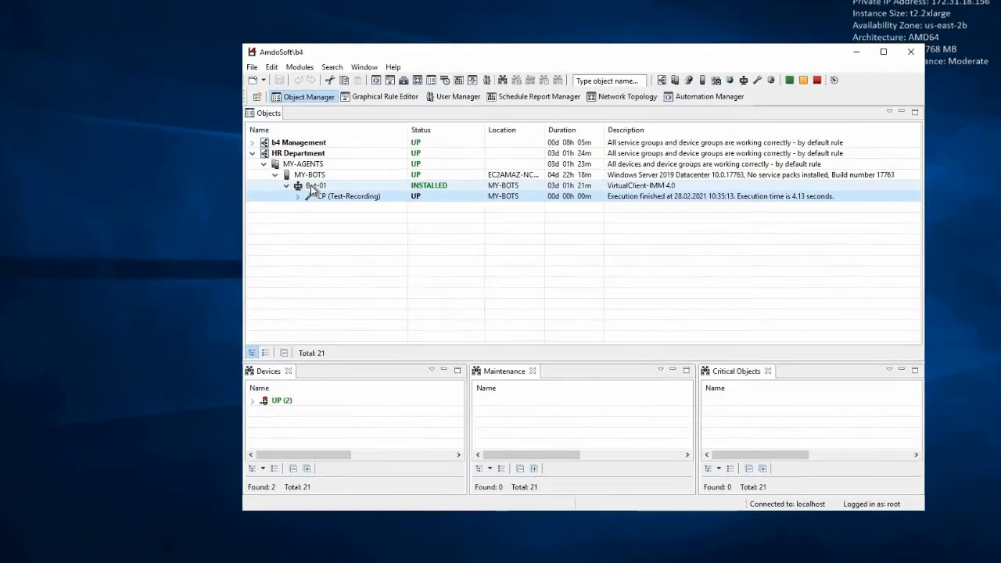
- Check the username and password fields in Bot-01's properties, then close them without changes
right_click(360, 213)
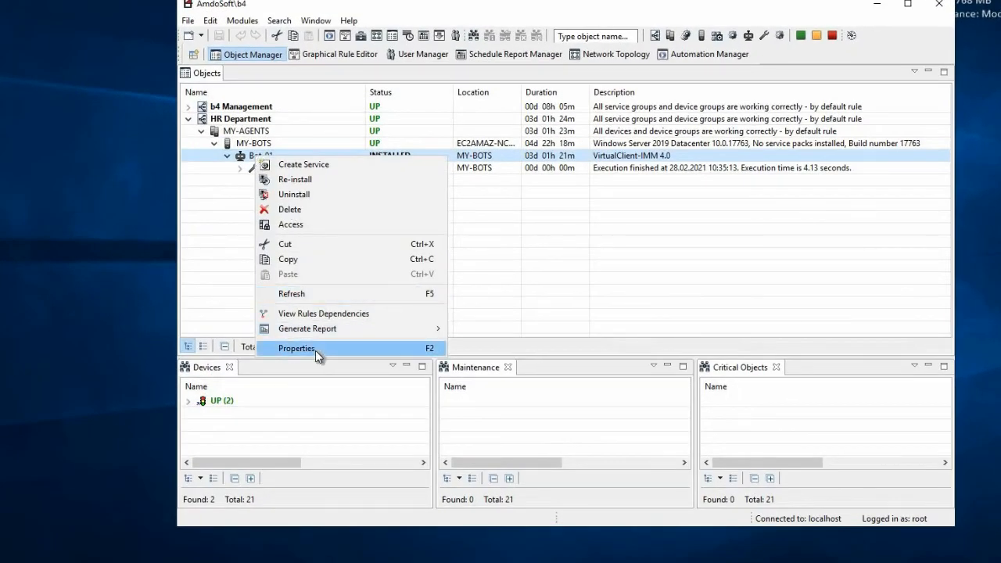
click(297, 348)
click(516, 241)
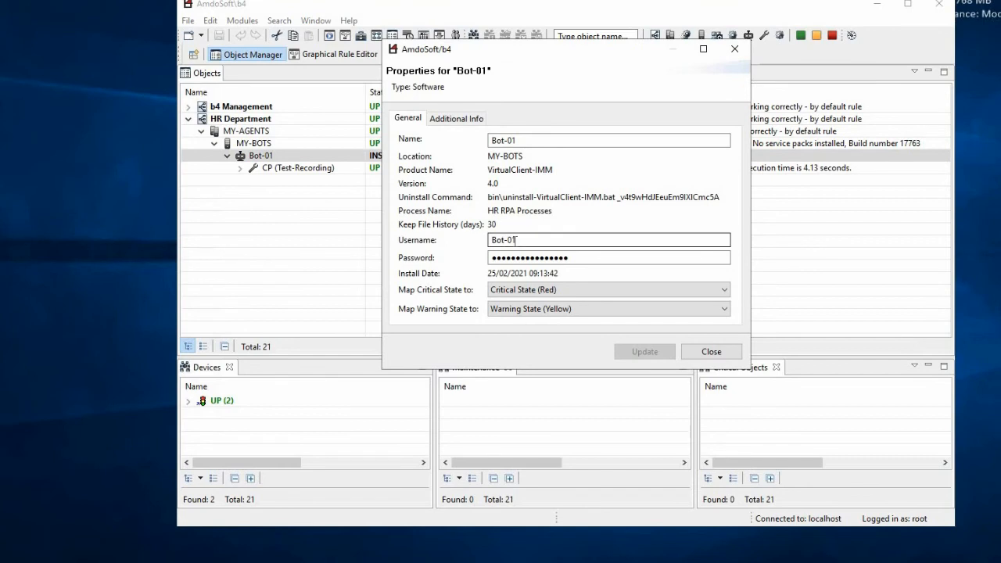
click(564, 257)
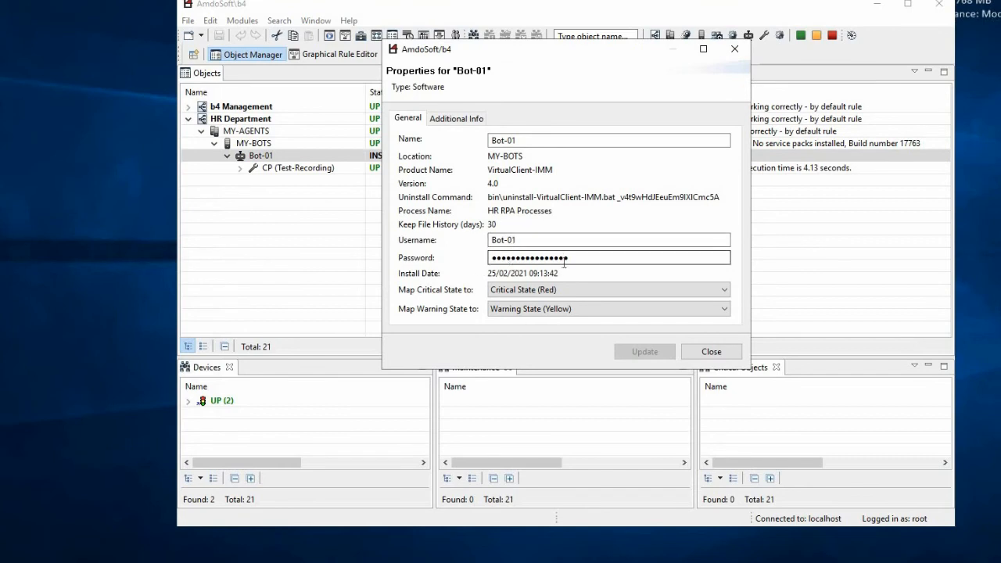
click(711, 351)
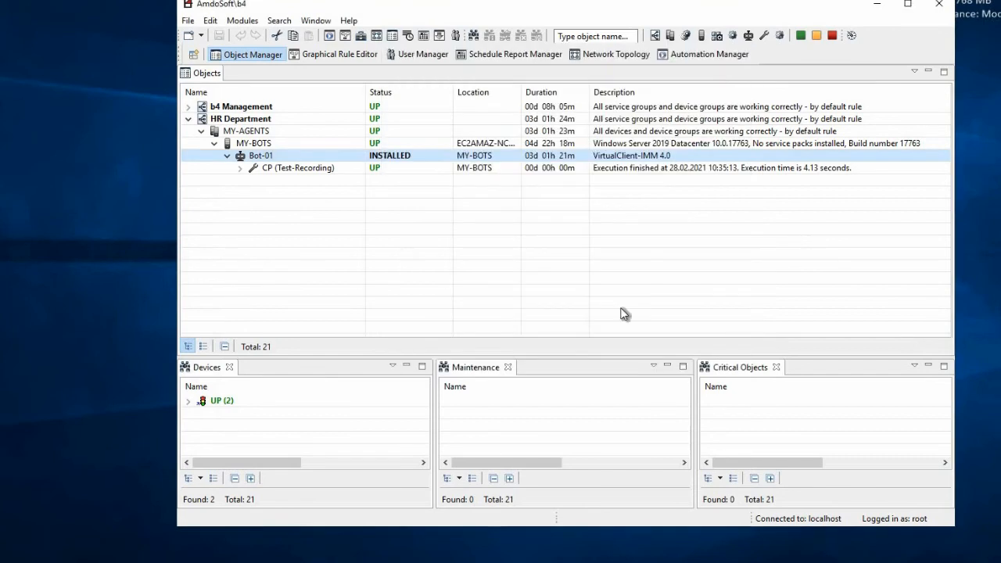
- Set the desktop size of CP (Test-Recording) to a width of 1280 and a height of 800 in its properties and update it
click(298, 170)
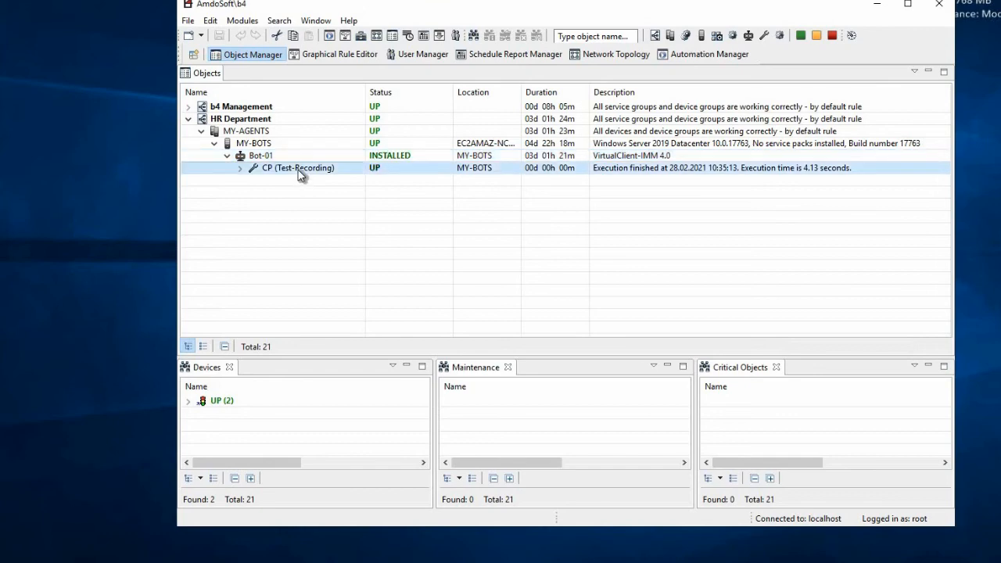
right_click(298, 170)
click(357, 452)
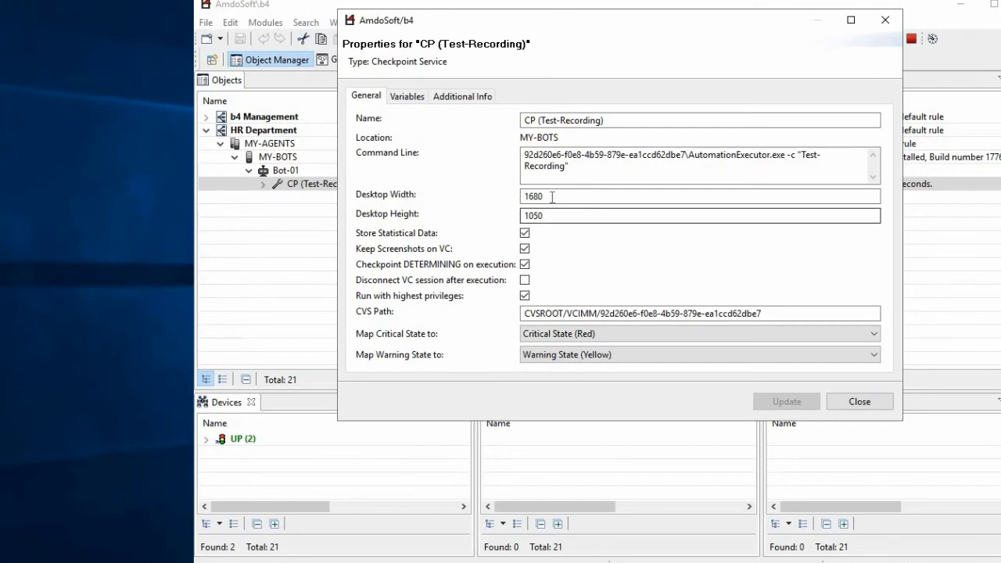
drag(545, 197, 527, 197)
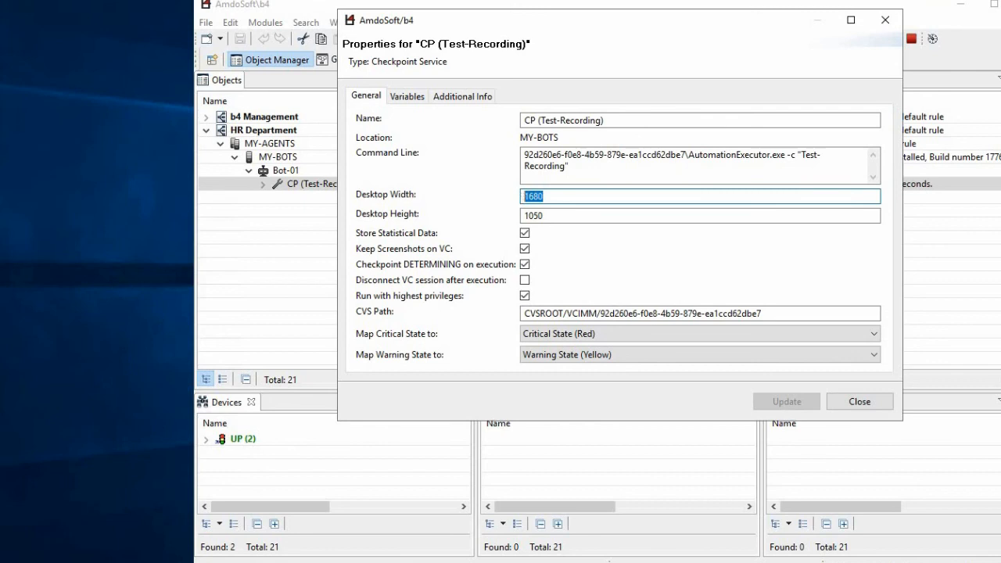
key(BackSpace)
text(280)
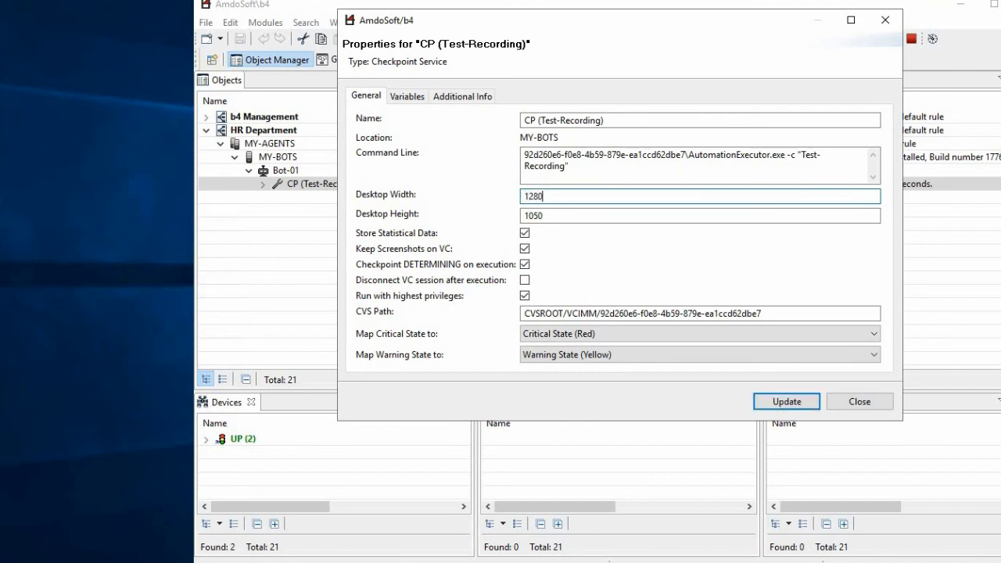
double_click(521, 216)
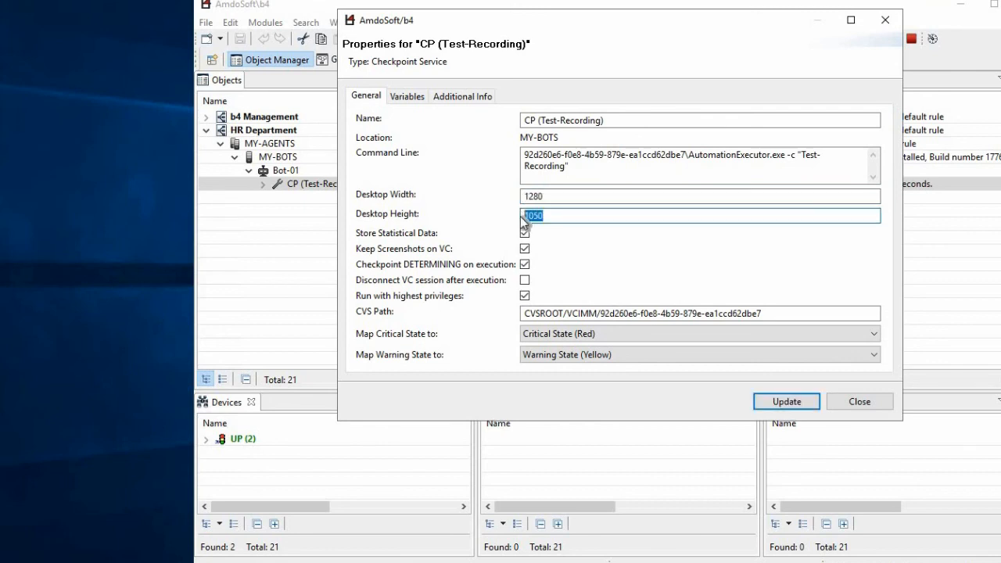
text(800)
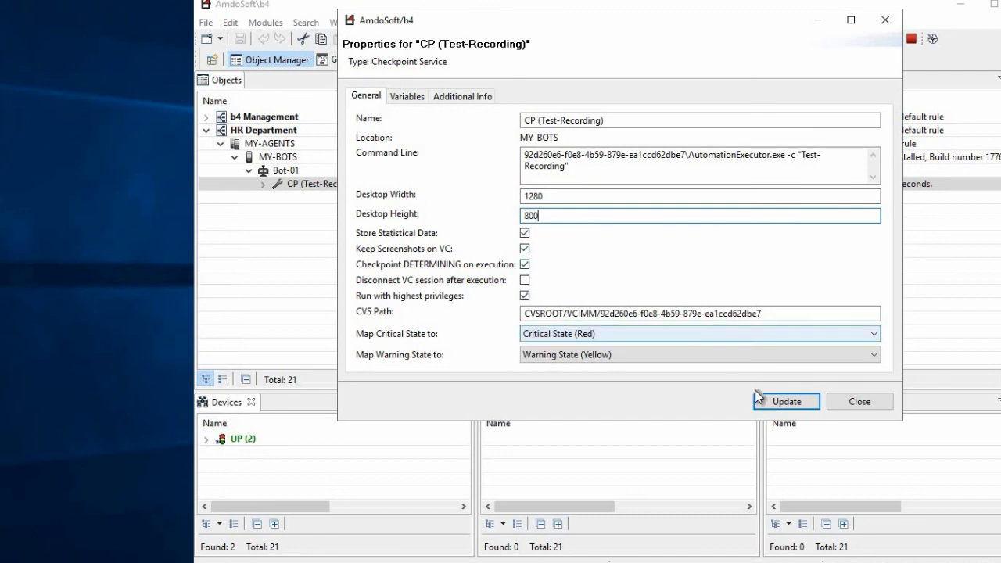
click(777, 402)
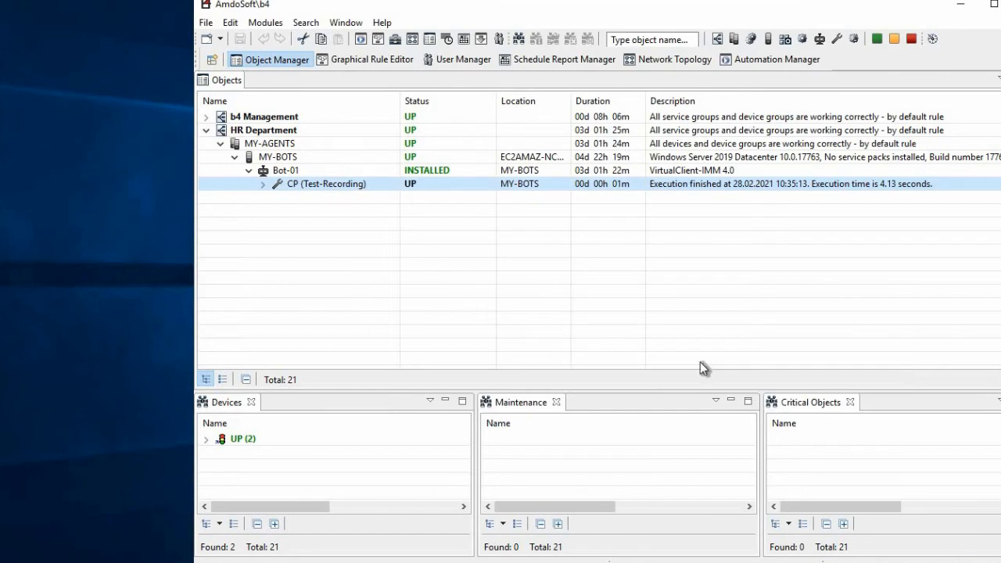
- Execute CP (Test-Recording) on Bot-01 while no remote session is open
right_click(335, 188)
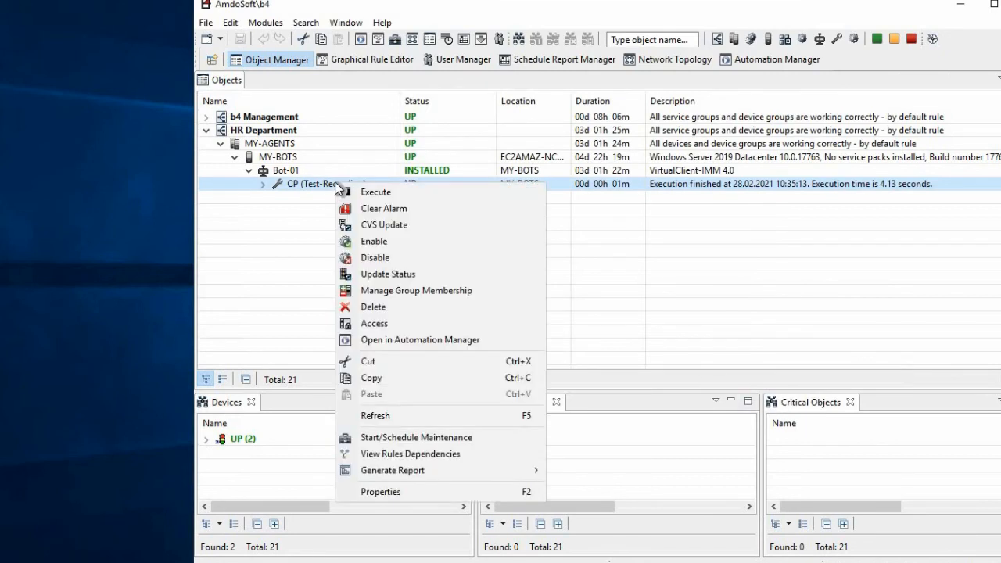
click(391, 195)
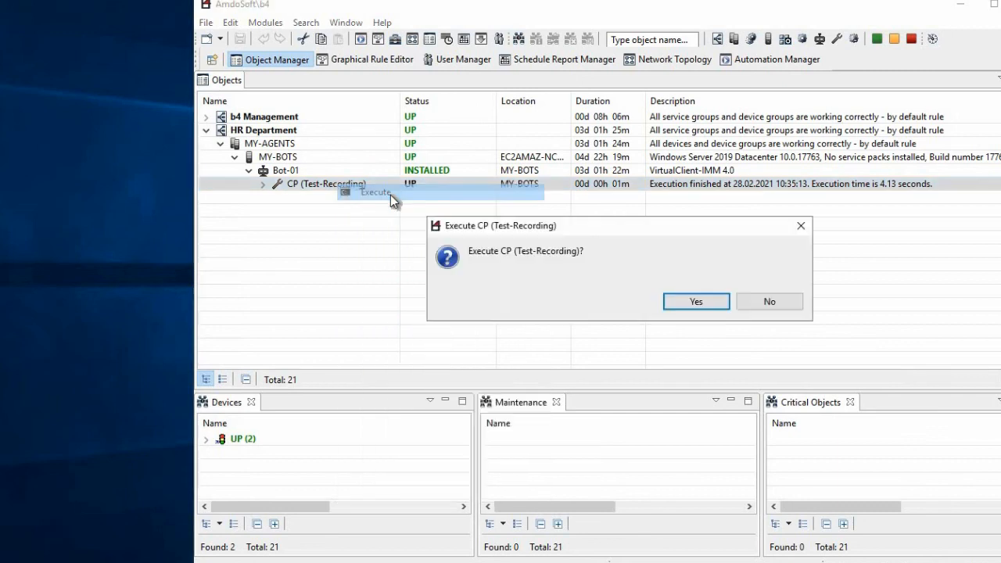
click(712, 302)
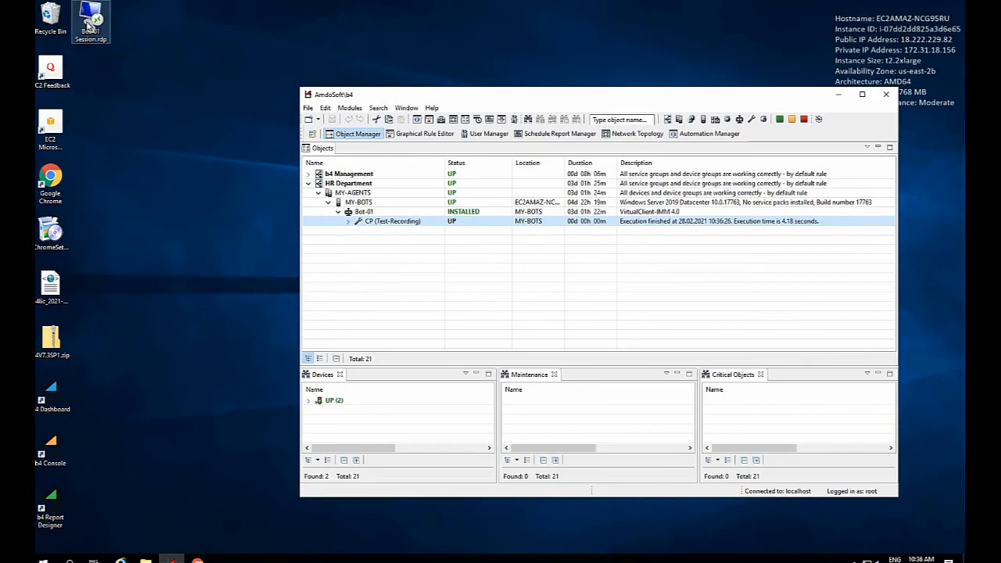
- Open the Bot-01 Remote Desktop session, accept the unverified computer identity, and sign in as Bot-01 with the account password
double_click(88, 26)
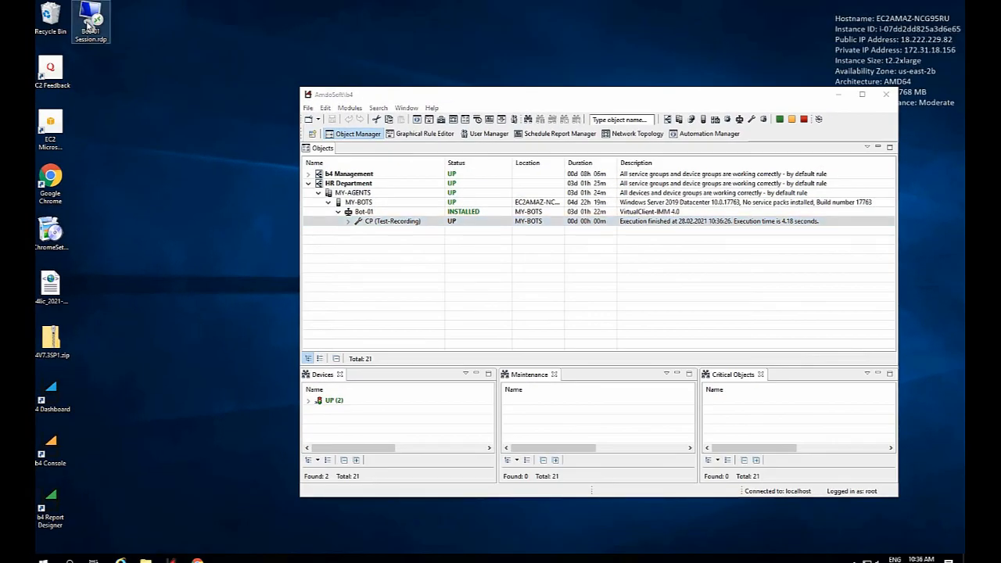
click(571, 337)
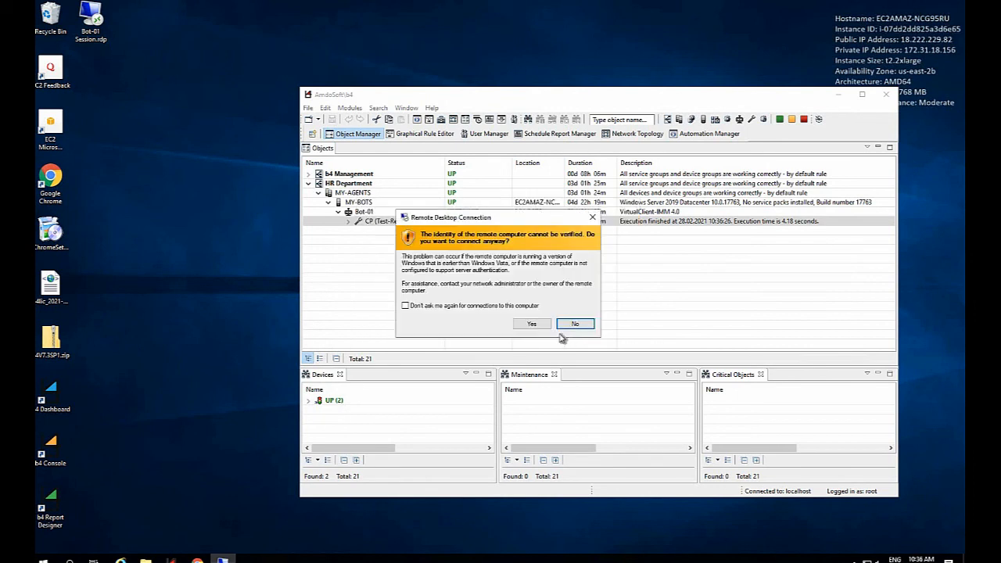
click(535, 324)
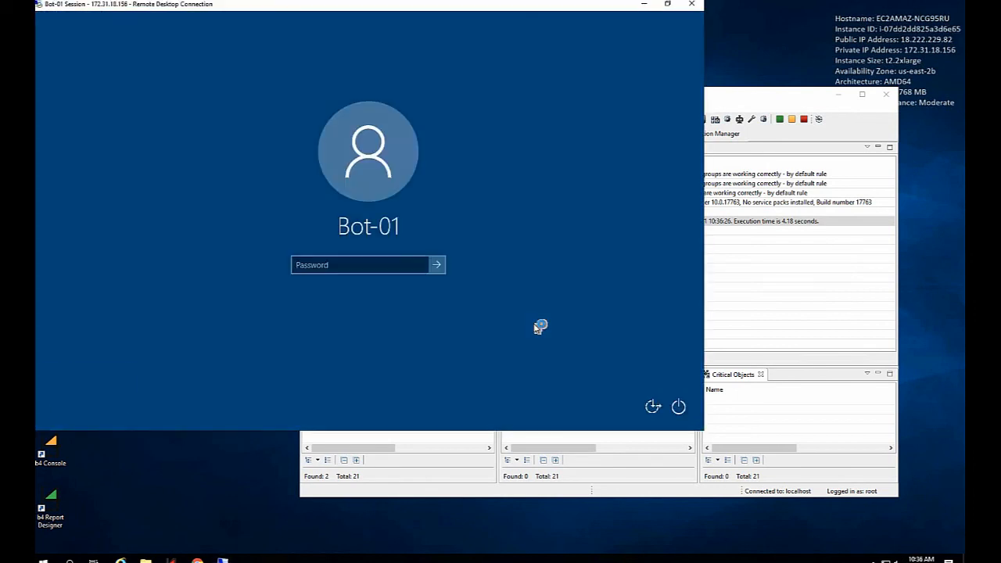
text(••)
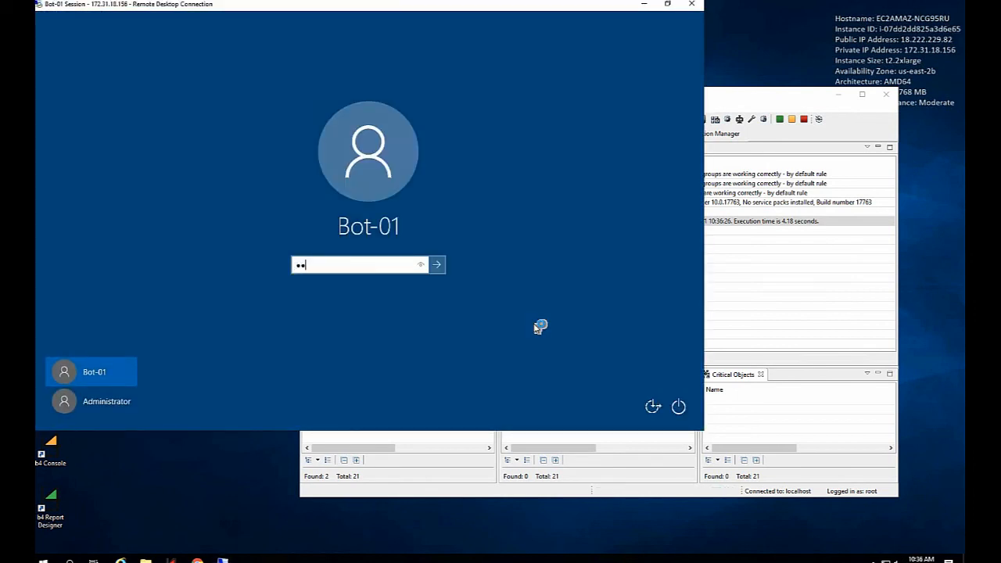
text(•••••••••••••)
key(Return)
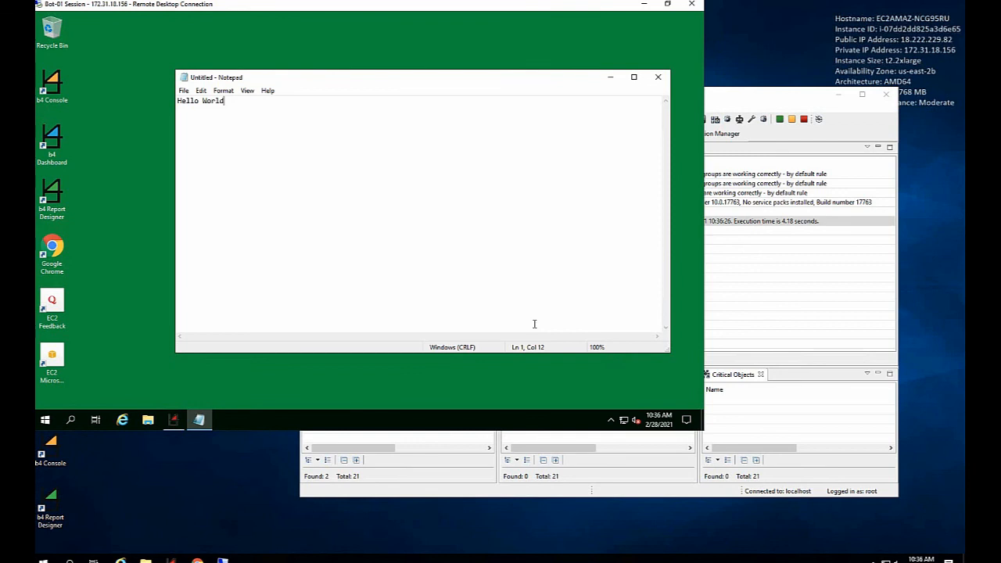
- Close the untitled Hello World Notepad document on the Bot-01 desktop, discarding its changes
click(659, 79)
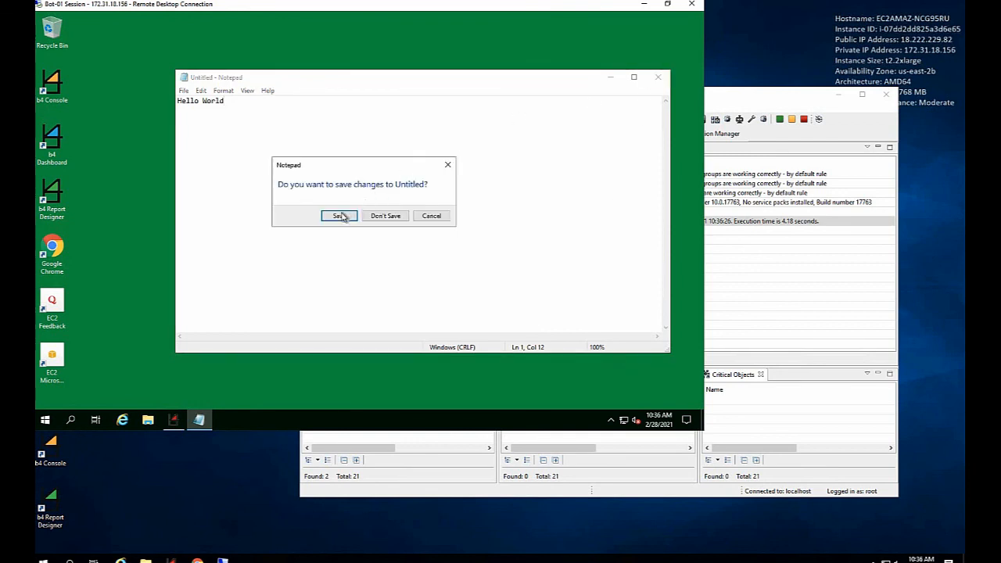
click(385, 215)
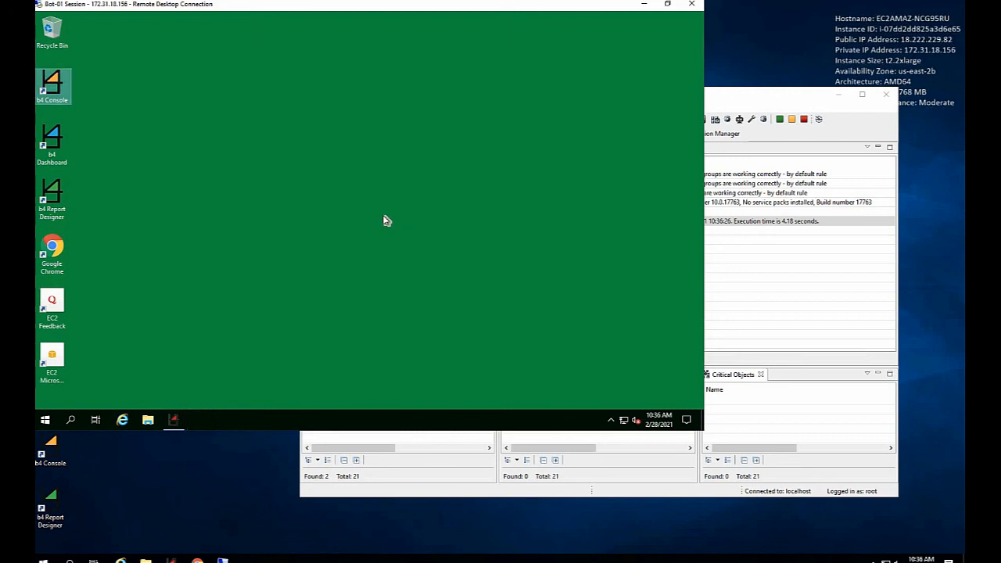